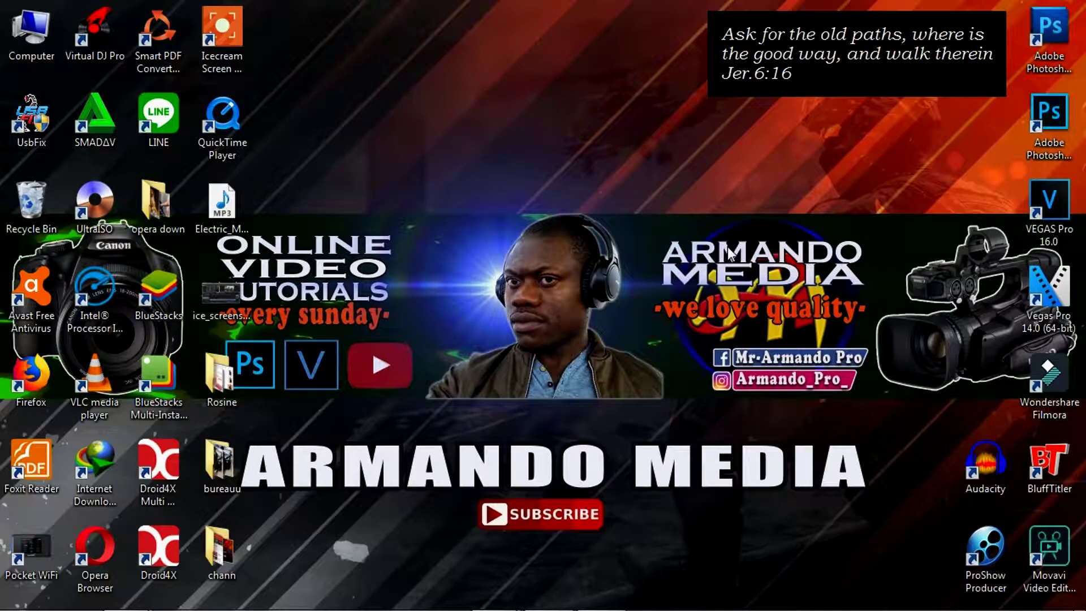
# - Show the thumbnails of the two open VEGAS Pro windows from the taskbar
pyautogui.moveTo(531, 606)
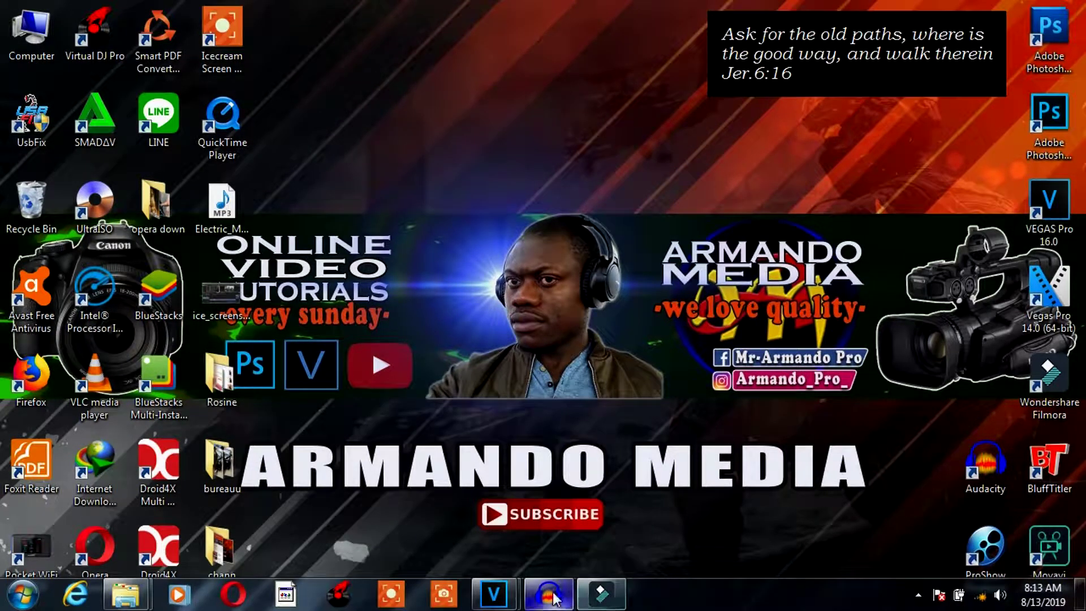
pyautogui.moveTo(493, 604)
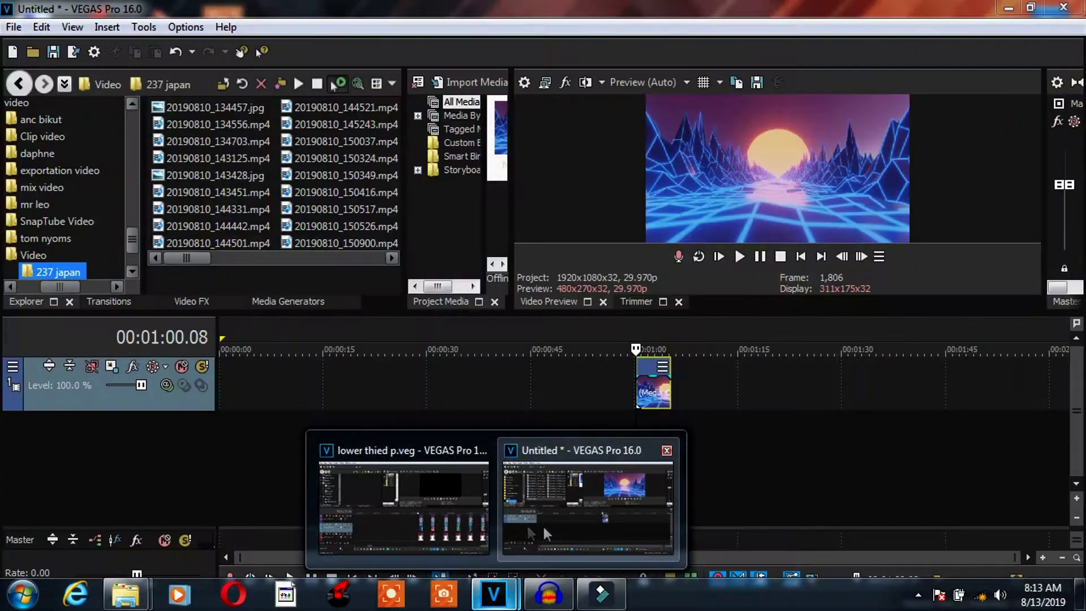
# - Switch to the 'lower thied p.veg' project window
pyautogui.click(426, 514)
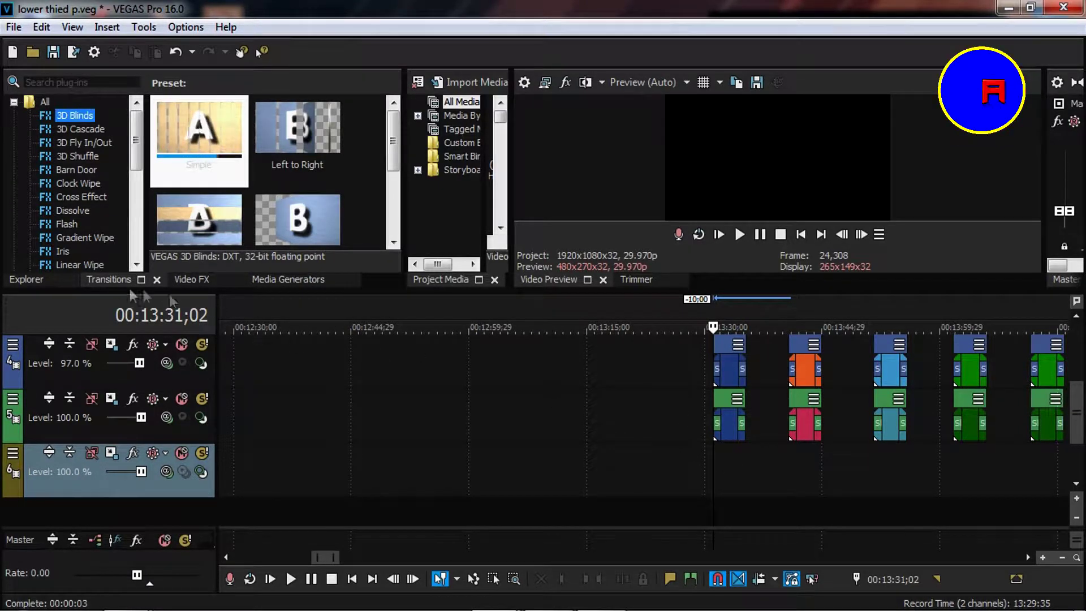
# - Add the Yellow Solid Color preset on track 6, preview the lower third over it, then delete it
pyautogui.click(297, 281)
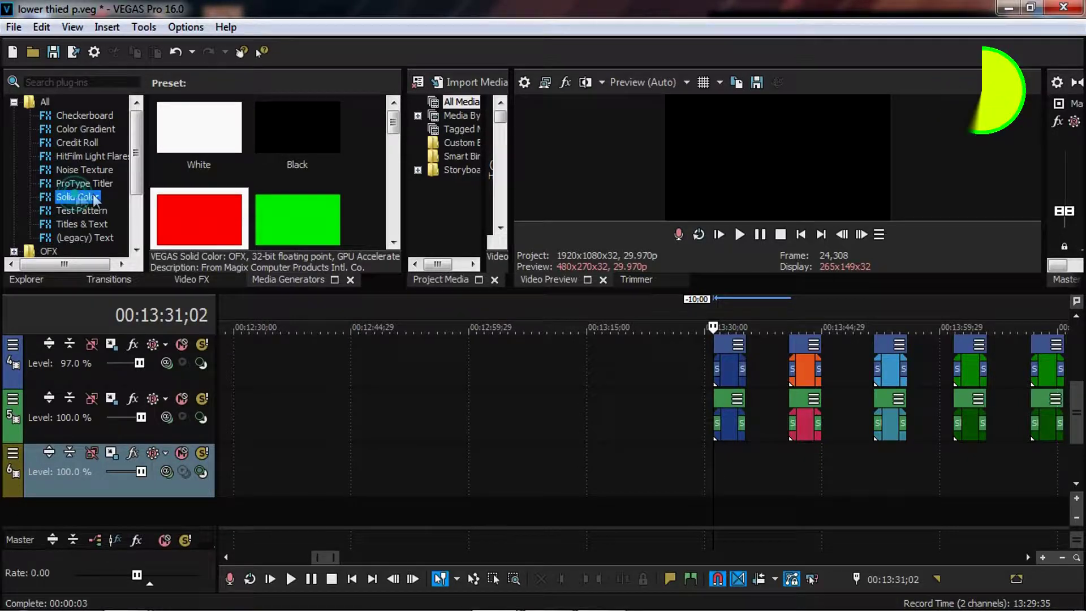
pyautogui.scroll(-3, 372, 164)
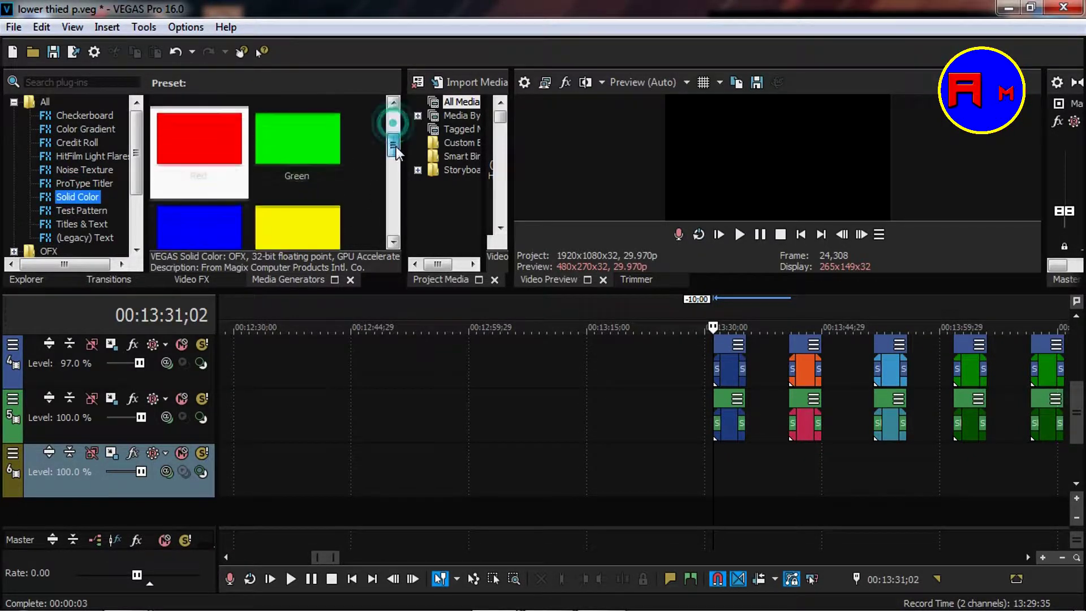
pyautogui.moveTo(296, 217); pyautogui.dragTo(725, 460)
pyautogui.press('space')
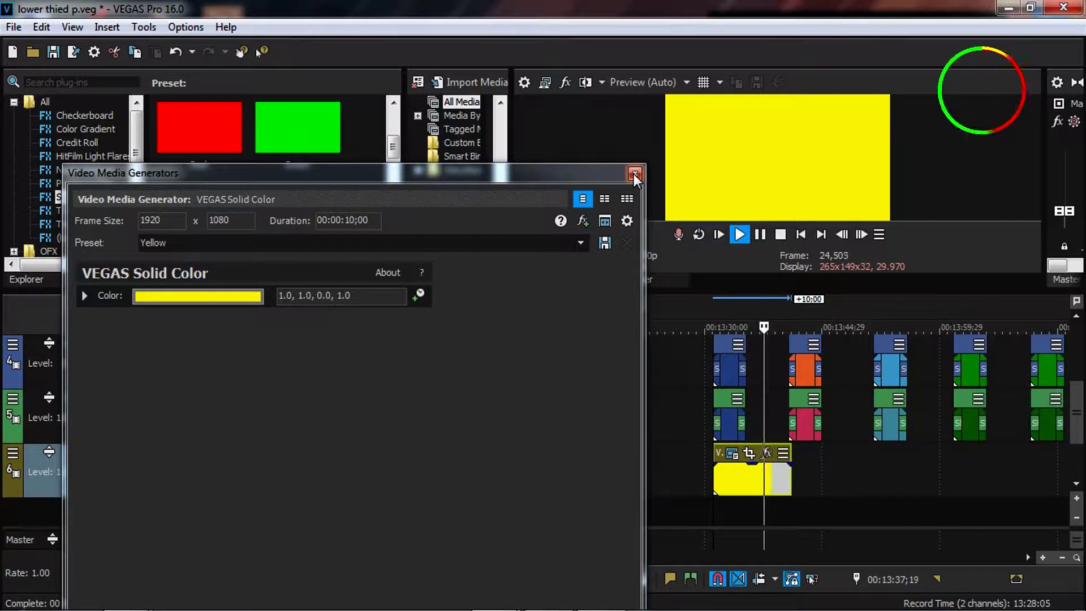
pyautogui.press('space')
pyautogui.press('space')
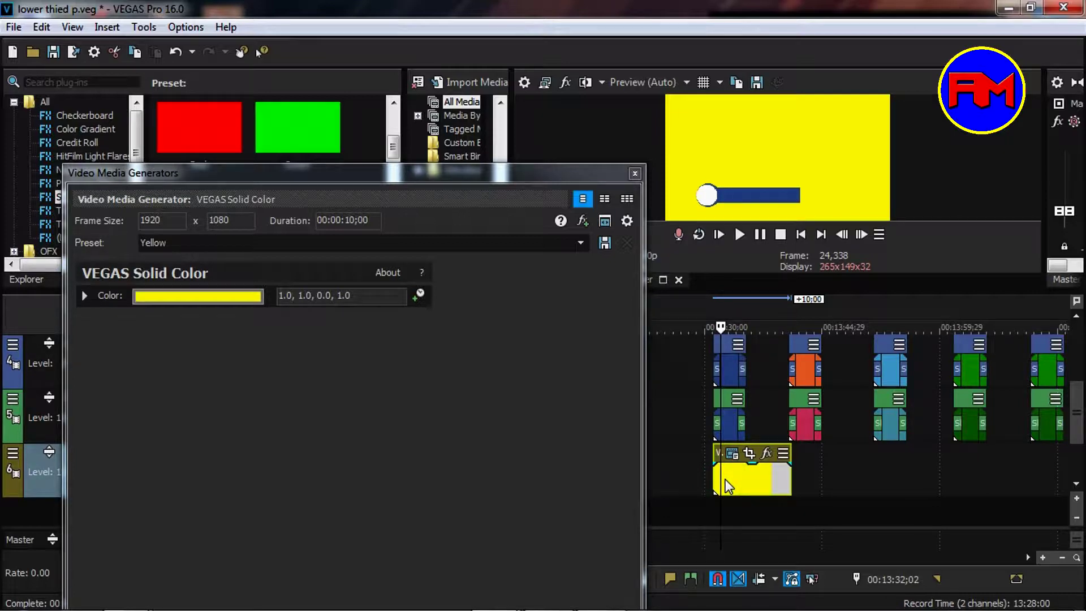
pyautogui.press('Delete')
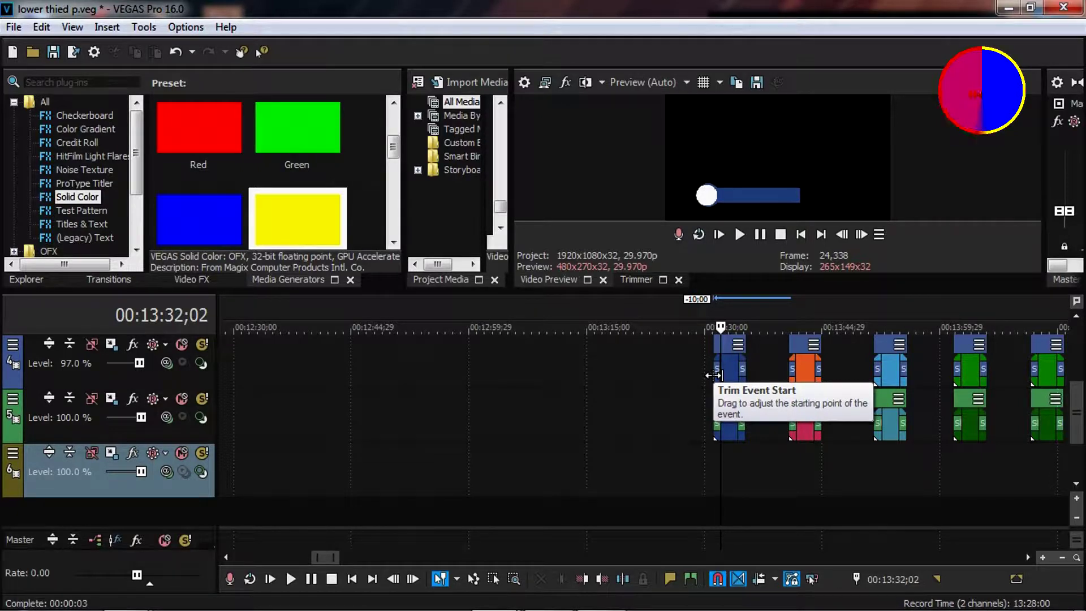
# - Preview the track 4 lower third, then drop the Black Solid Color preset onto track 6
pyautogui.click(714, 376)
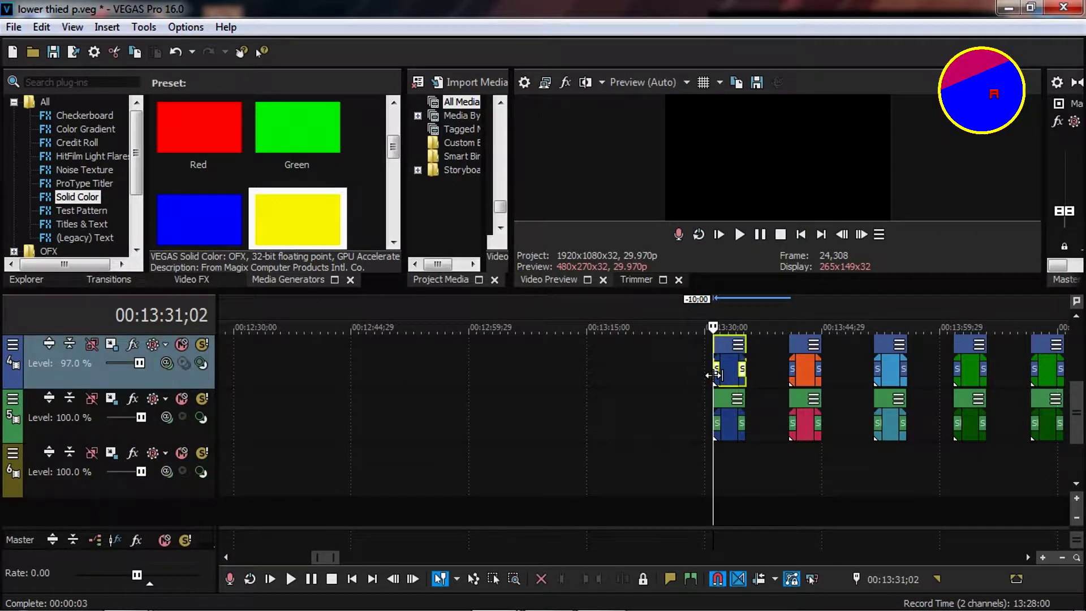
pyautogui.press('space')
pyautogui.scroll(5, 720, 374)
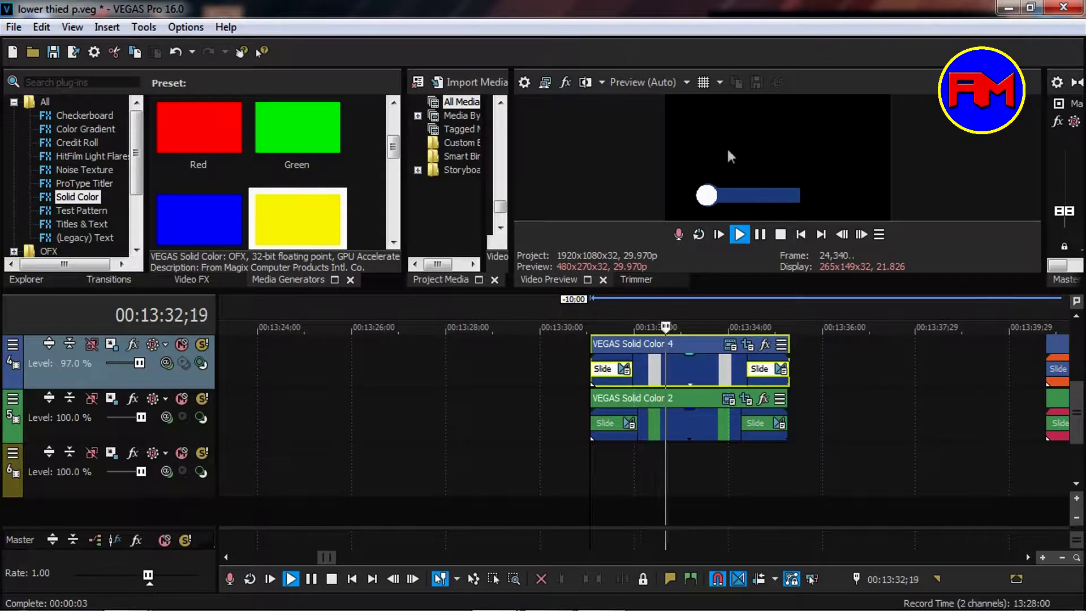
pyautogui.press('space')
pyautogui.scroll(1, 356, 175)
pyautogui.moveTo(294, 126); pyautogui.dragTo(602, 454)
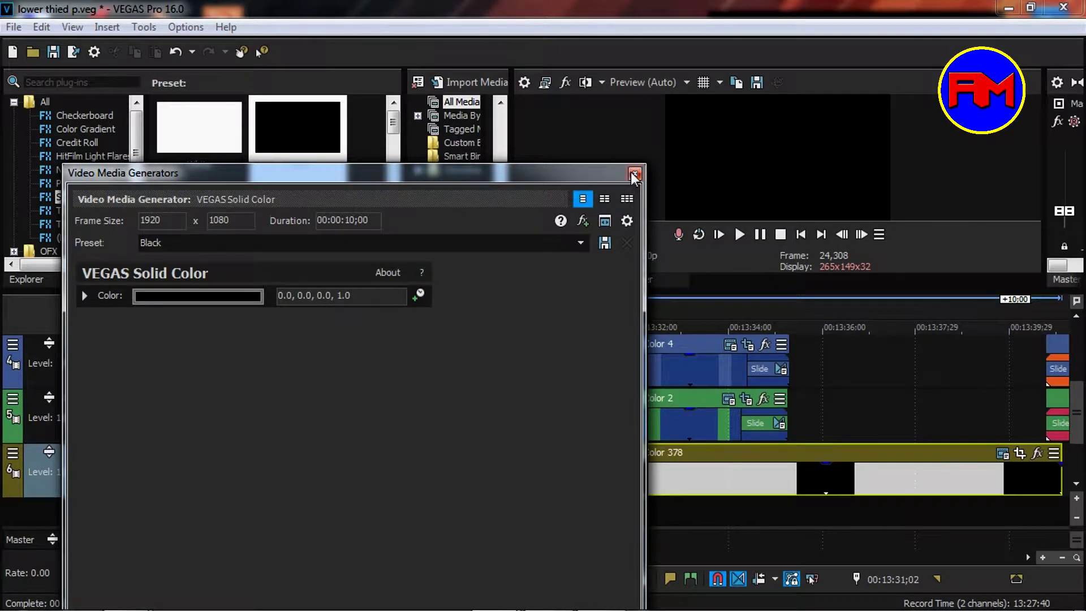
# - Preview over the black layer and shift it left to end where the lower third starts
pyautogui.click(635, 174)
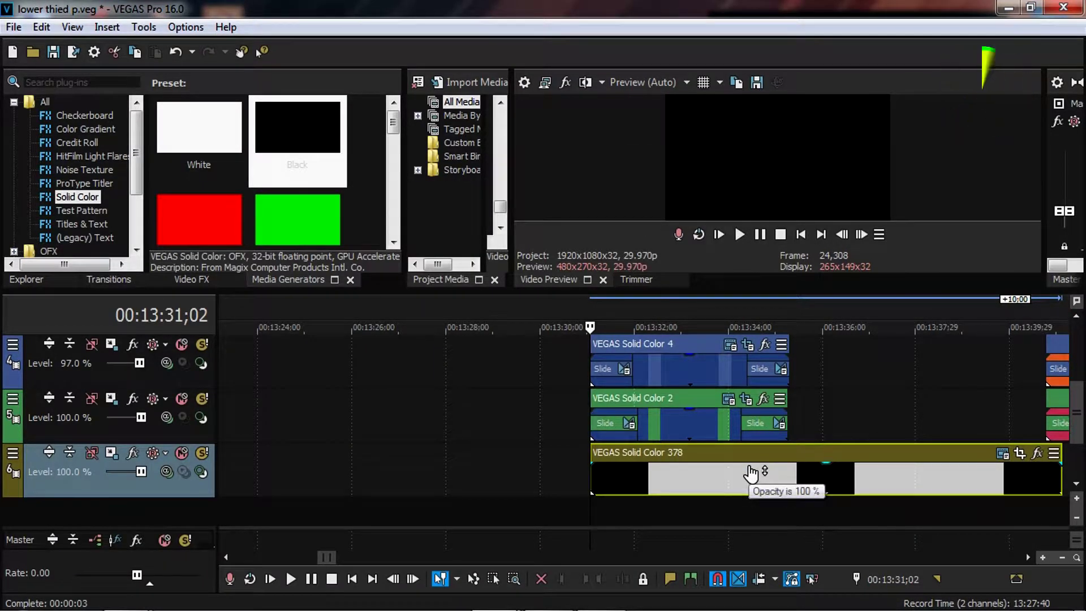
pyautogui.press('space')
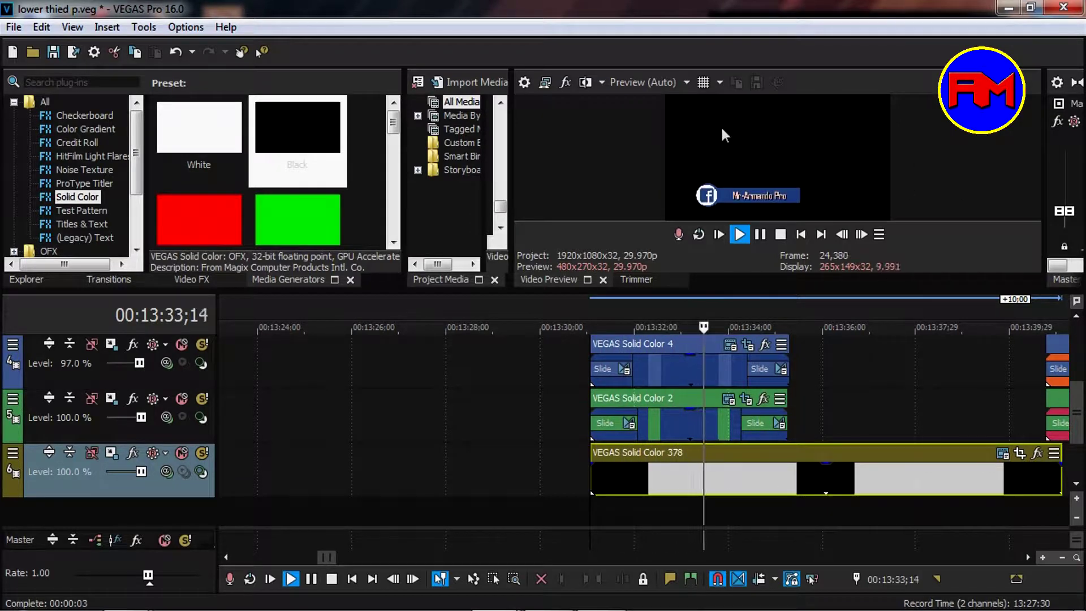
pyautogui.press('space')
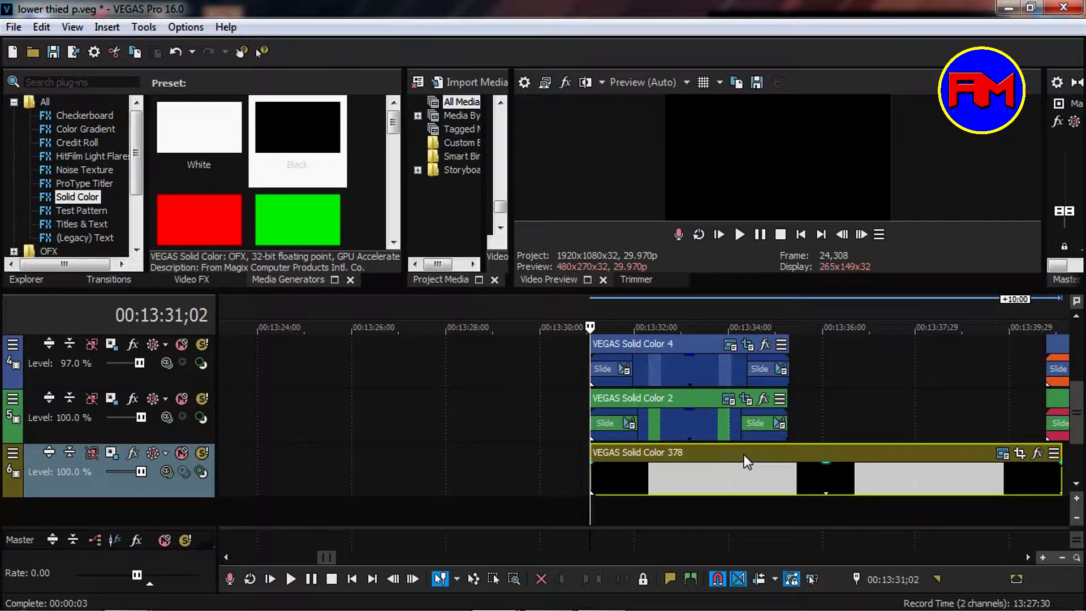
pyautogui.hotkey('ctrl', 'z')
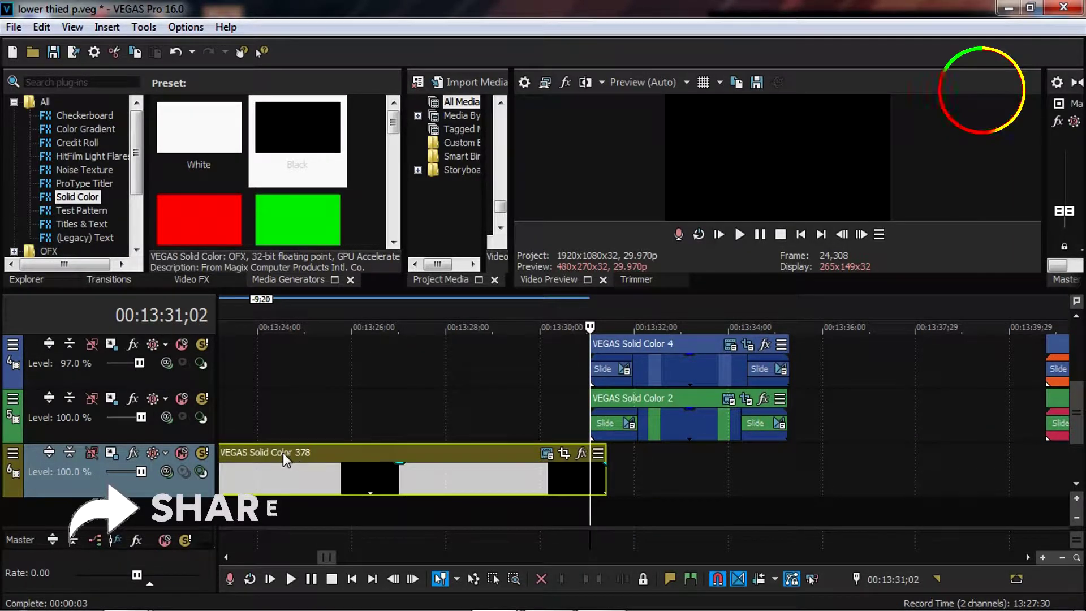
# - Set a loop region over the track 4 lower third clip and play it through
pyautogui.click(650, 465)
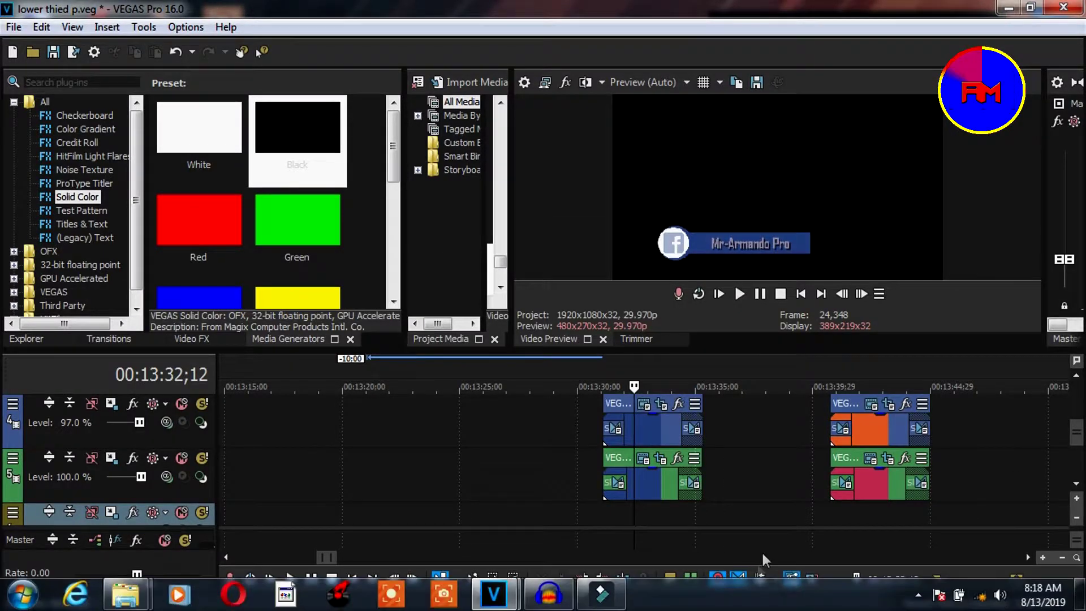
pyautogui.doubleClick(652, 430)
pyautogui.press('space')
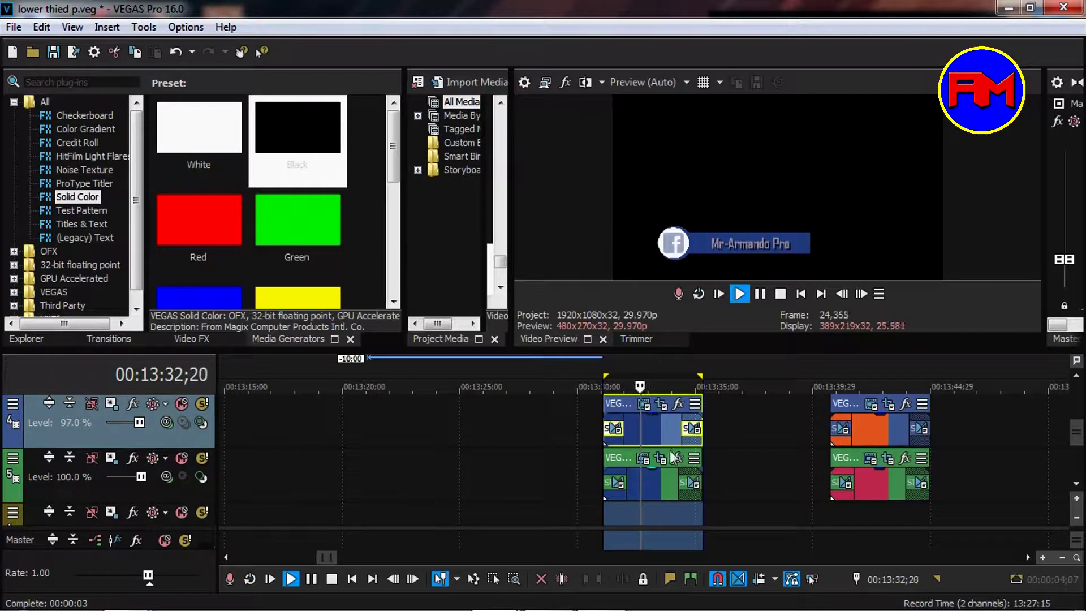
pyautogui.press('space')
# - Deselect the clips and drag out a time range covering the lower third
pyautogui.scroll(-5, 738, 450)
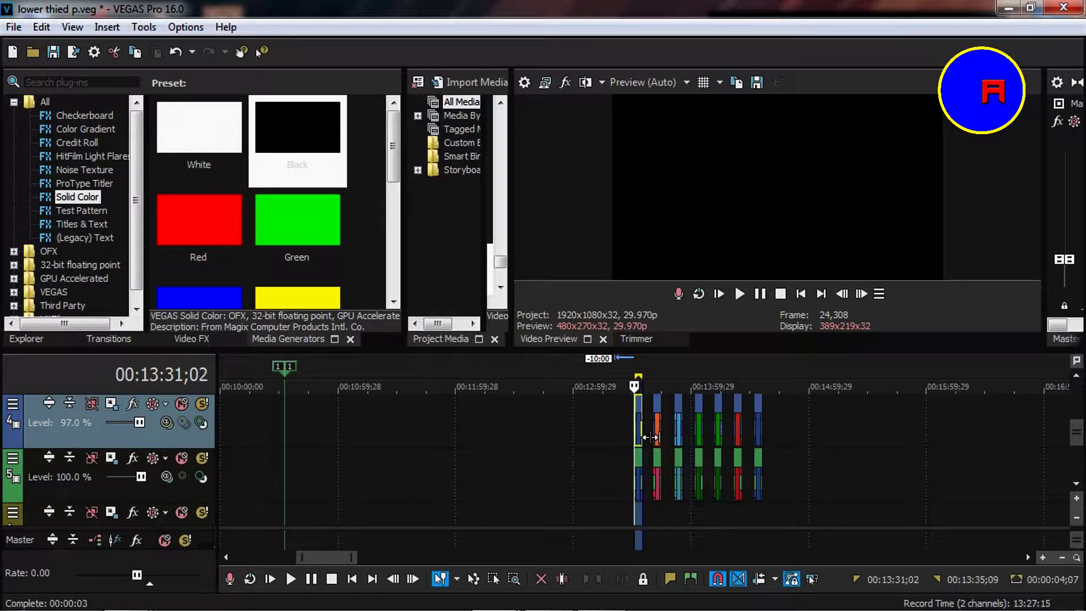
pyautogui.scroll(5, 658, 445)
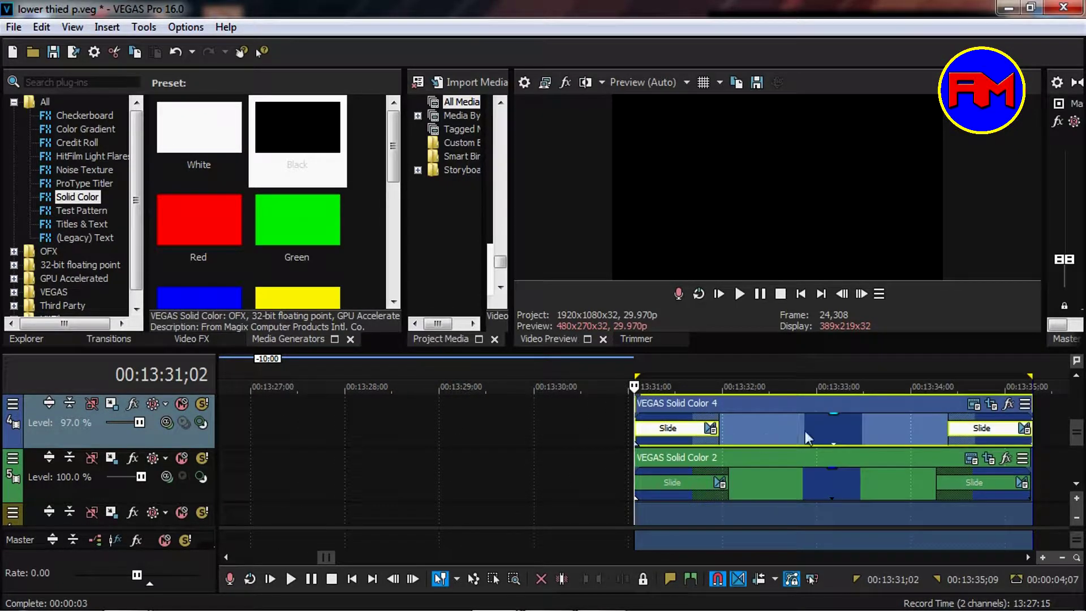
pyautogui.click(616, 485)
pyautogui.scroll(2, 618, 485)
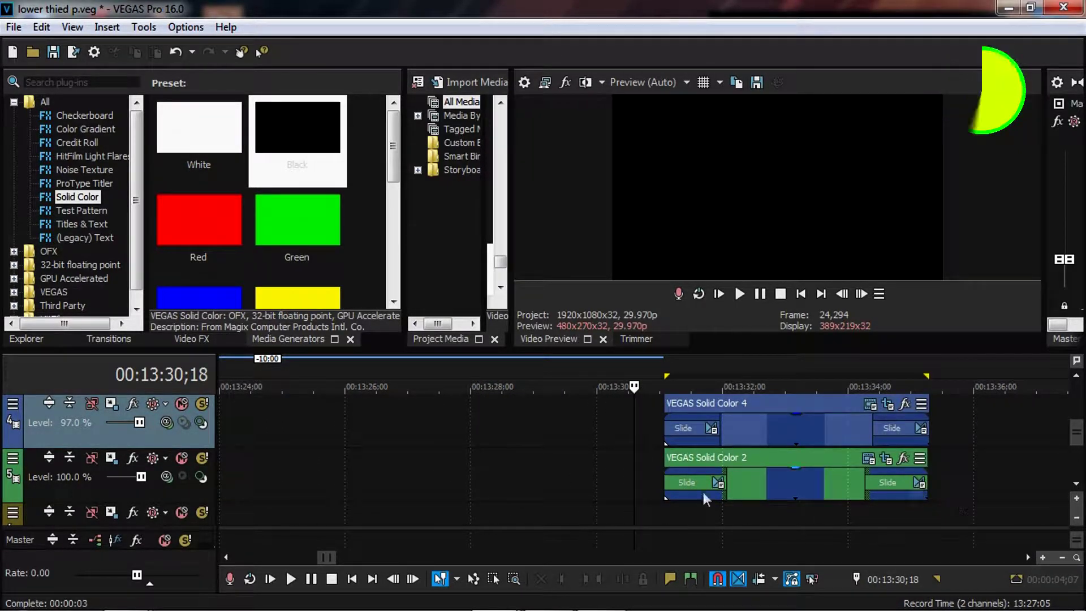
pyautogui.moveTo(651, 454); pyautogui.dragTo(932, 541)
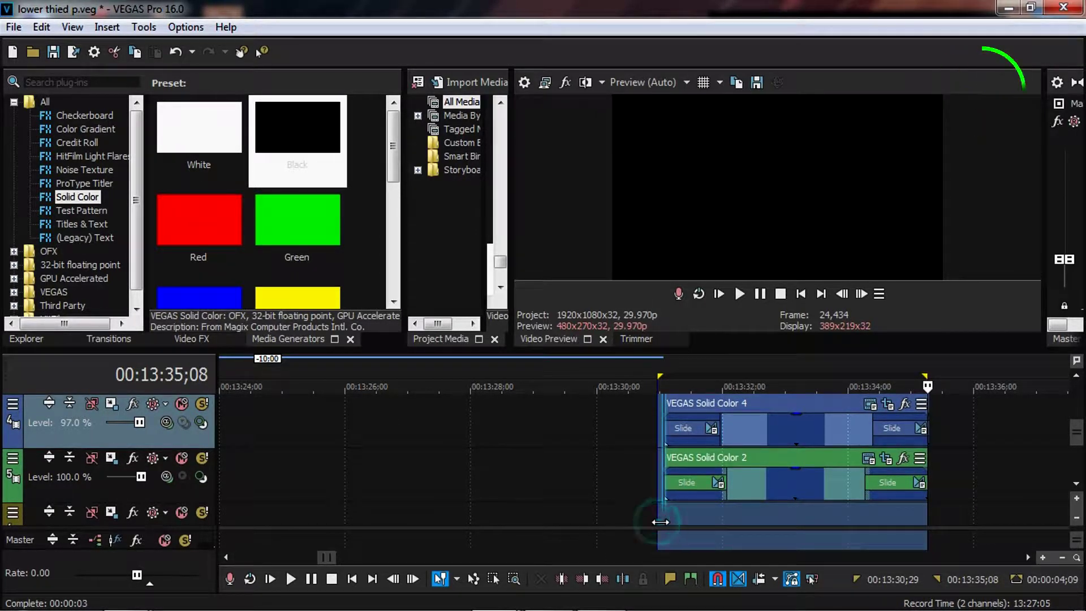
# - Adjust the time selection so it starts exactly at 13:31;02
pyautogui.moveTo(658, 522); pyautogui.dragTo(665, 521)
pyautogui.scroll(5, 667, 509)
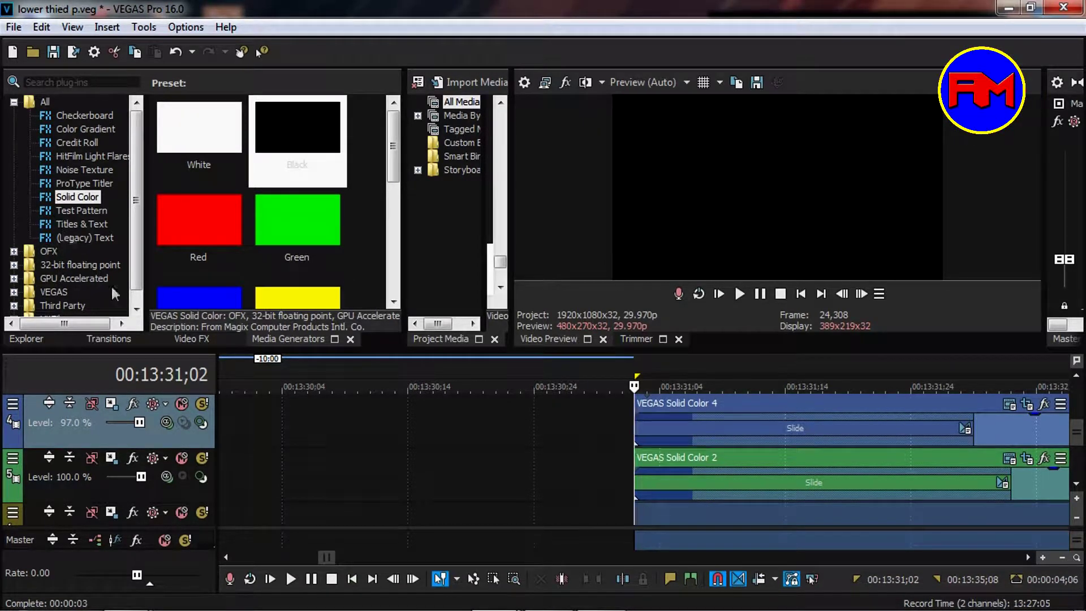
pyautogui.scroll(-4, 870, 461)
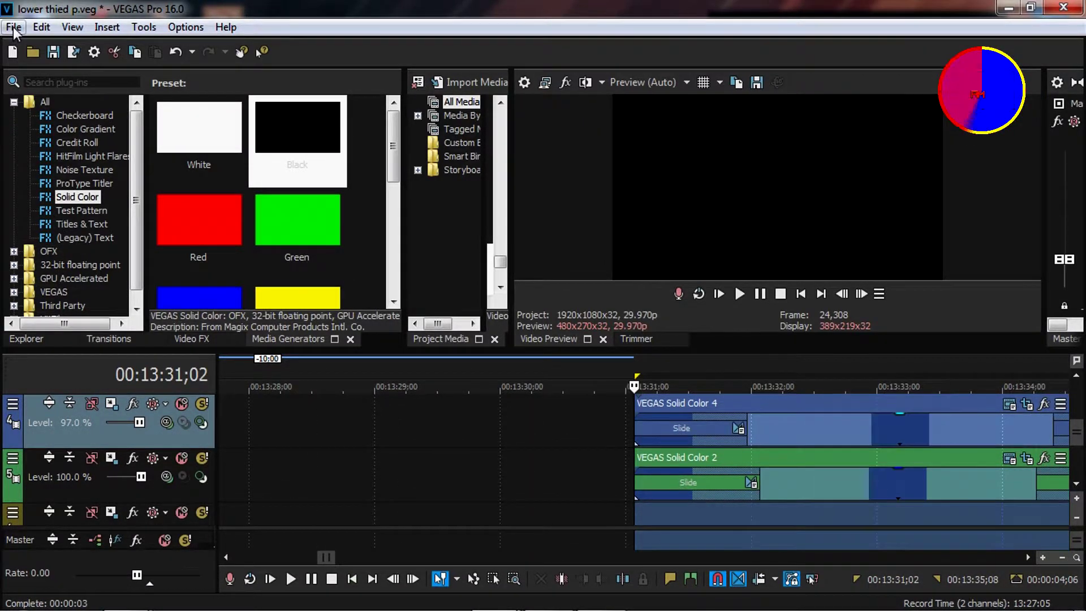
# - Open Render As from the File menu and choose the QuickTime 7 format
pyautogui.click(14, 27)
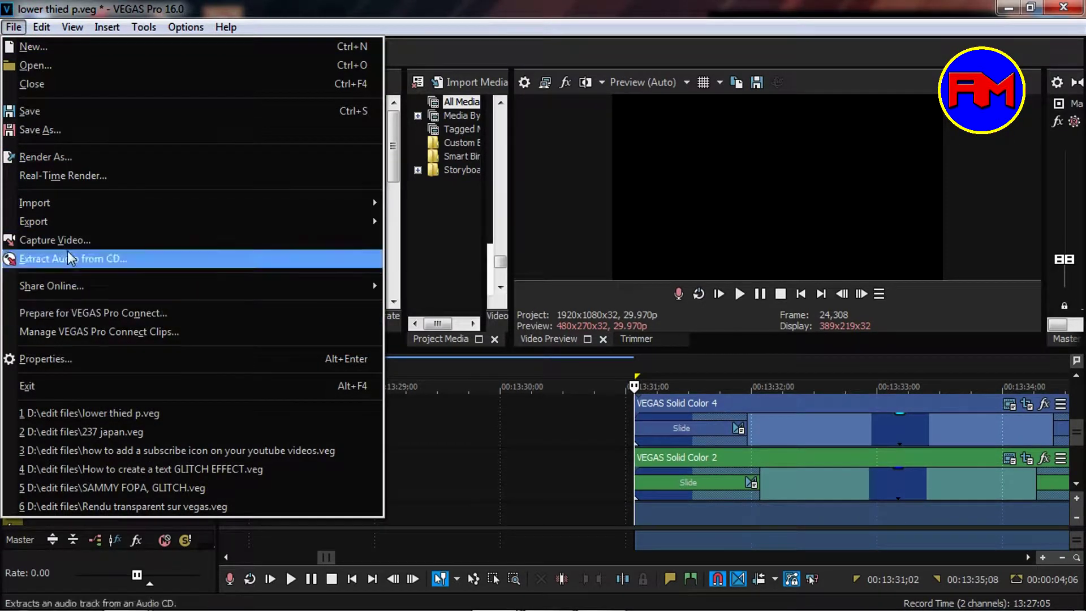
pyautogui.click(62, 159)
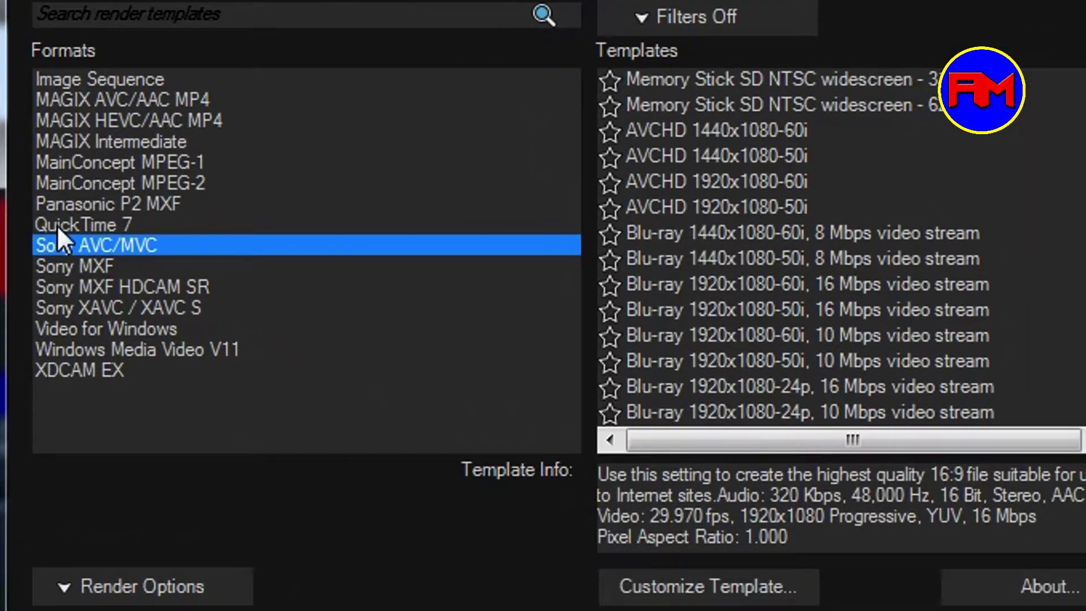
pyautogui.click(106, 233)
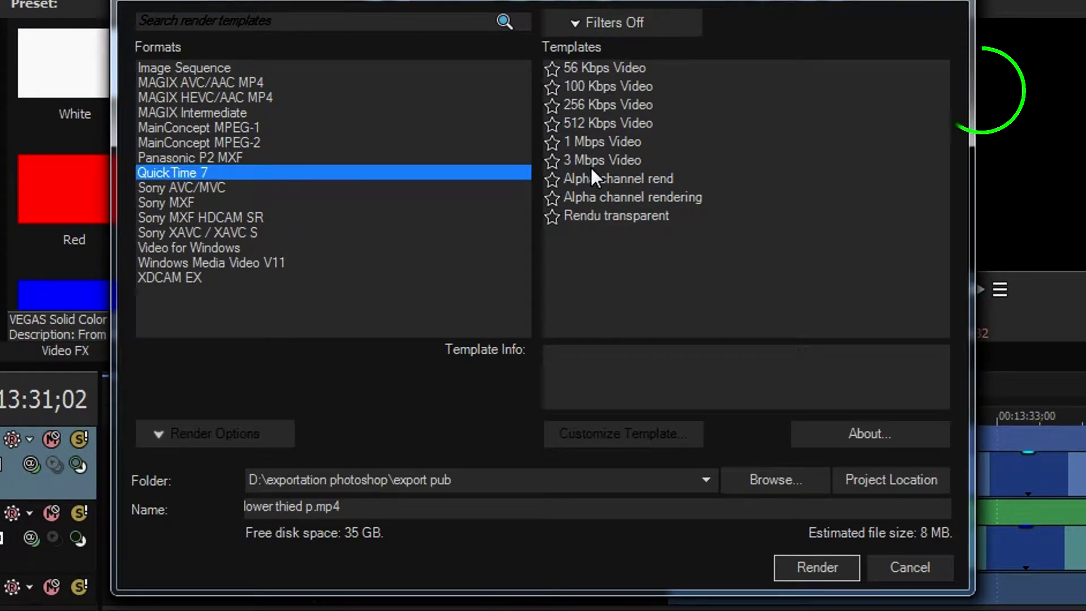
# - Pick the QuickTime 7 3 Mbps Video template and open its custom settings
pyautogui.click(590, 163)
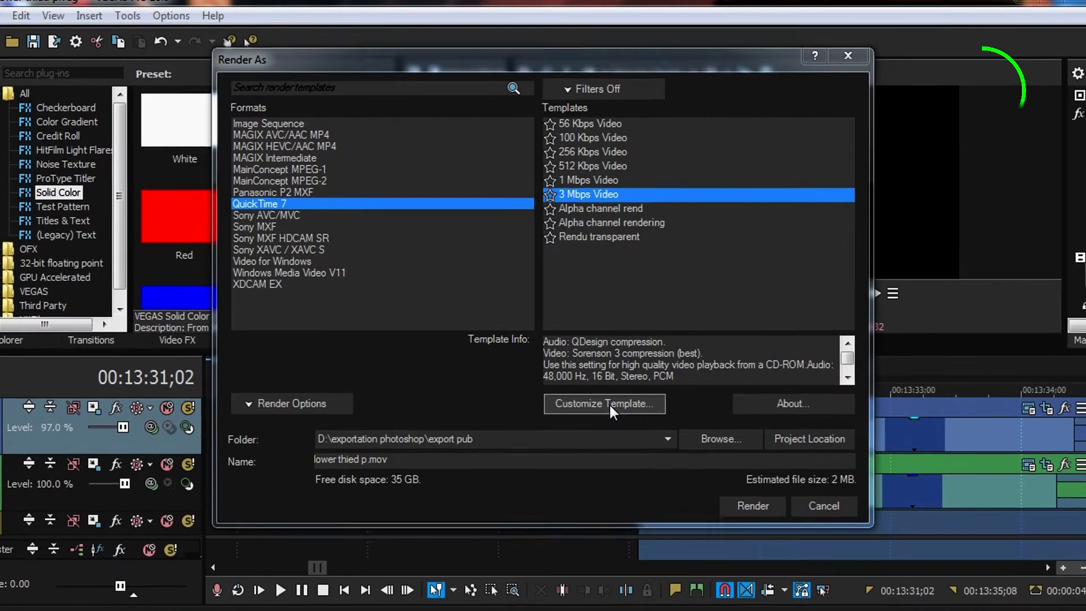
pyautogui.click(625, 434)
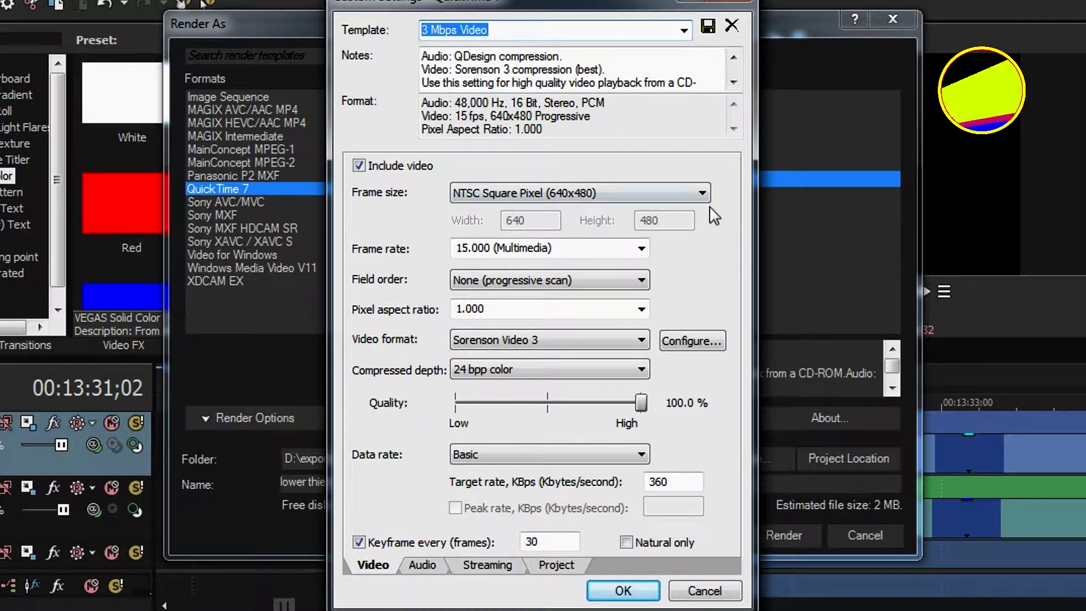
pyautogui.click(702, 194)
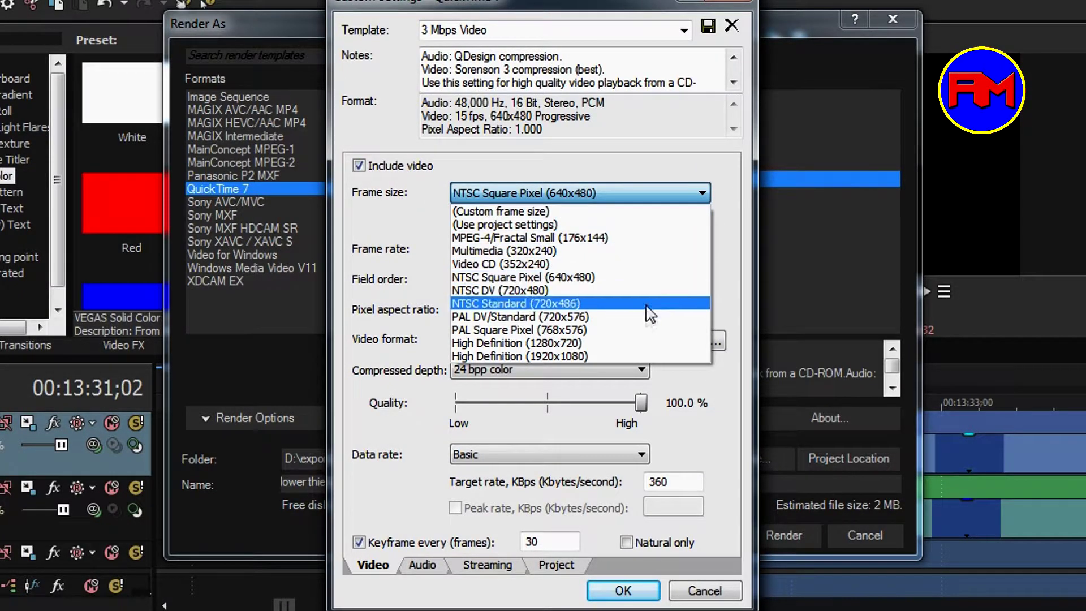
# - Set frame size 1920x1080 HD, frame rate 29.970 and progressive field order
pyautogui.click(627, 356)
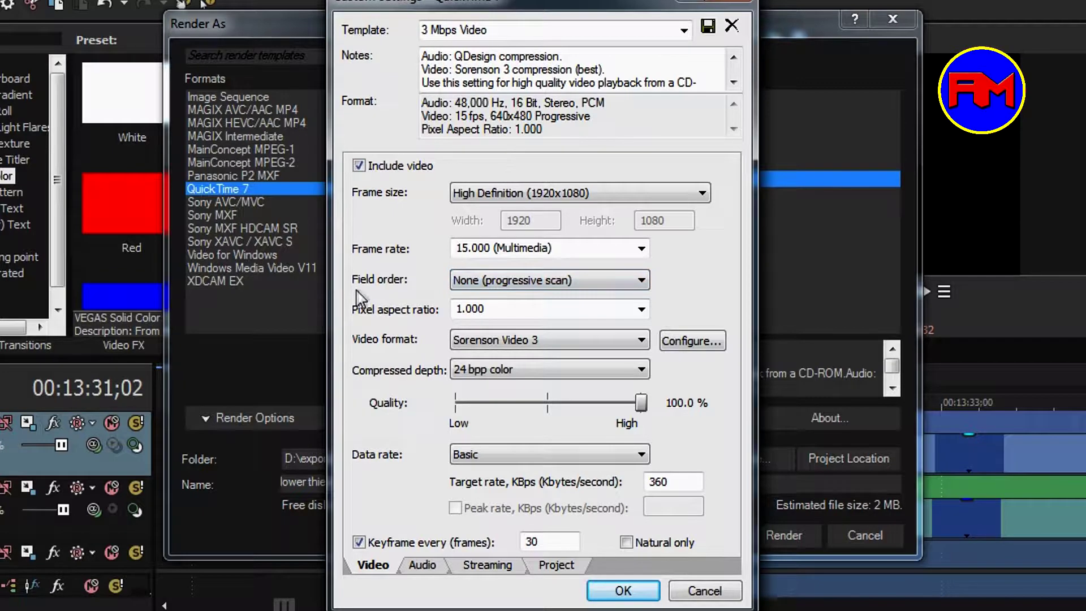
pyautogui.click(642, 250)
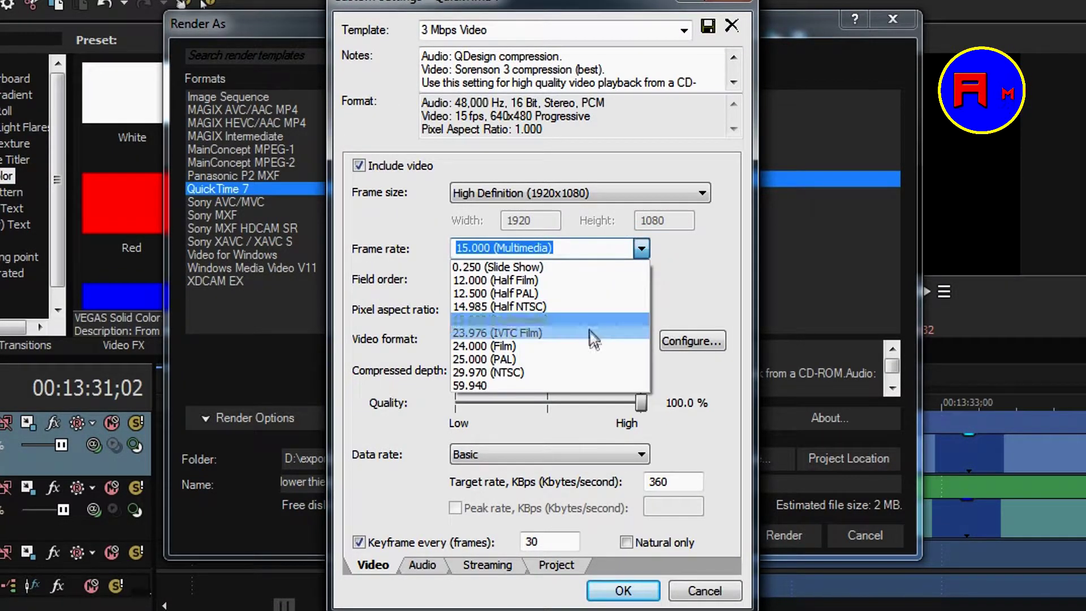
pyautogui.click(571, 373)
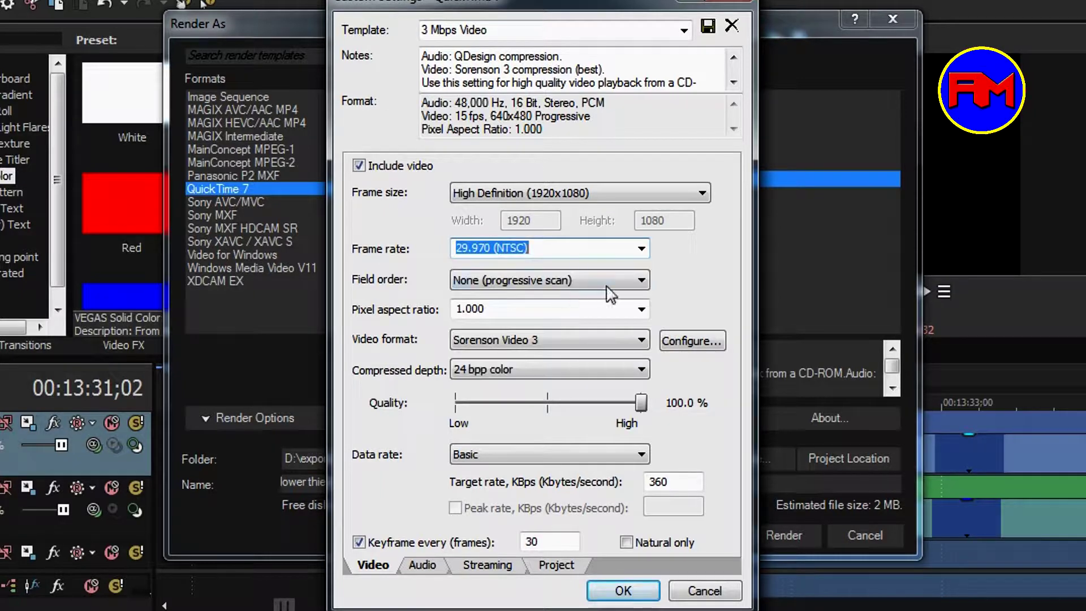
pyautogui.click(643, 279)
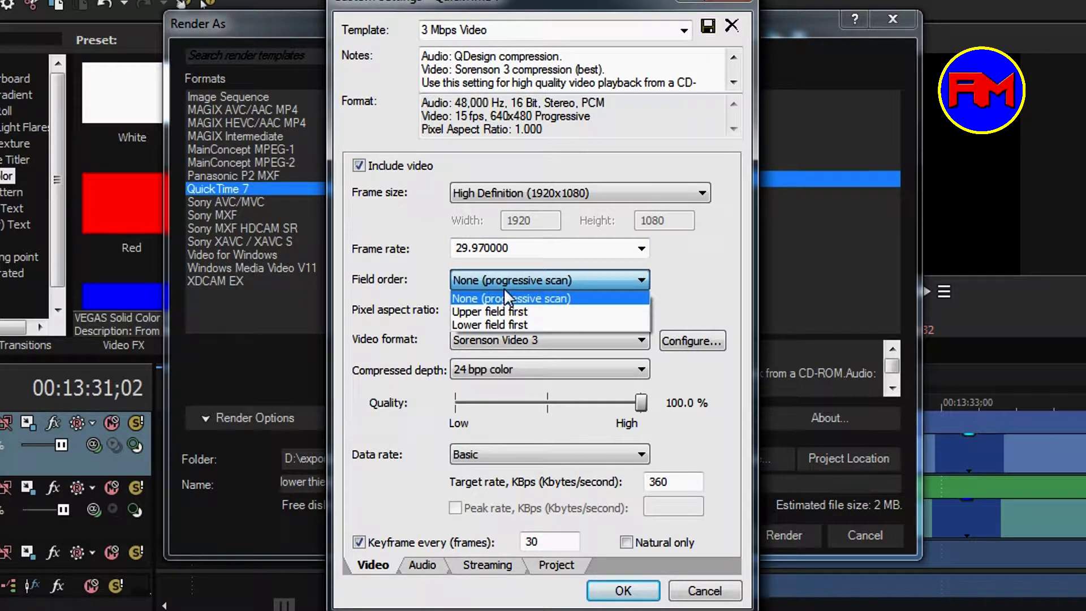
pyautogui.click(695, 273)
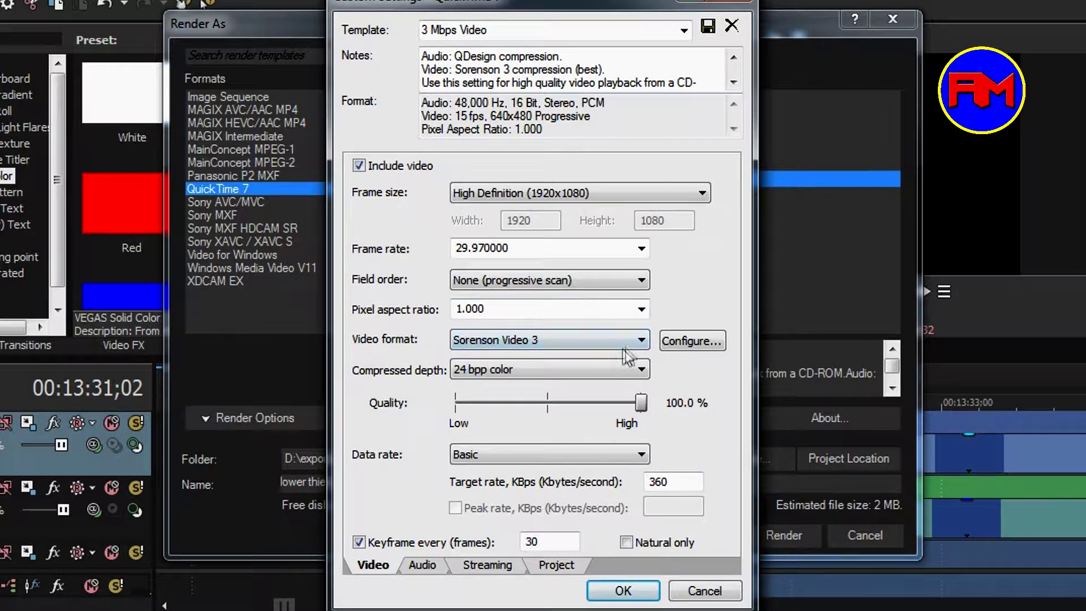
# - Switch the video codec to Animation with 32 bpp color to keep alpha
pyautogui.click(642, 340)
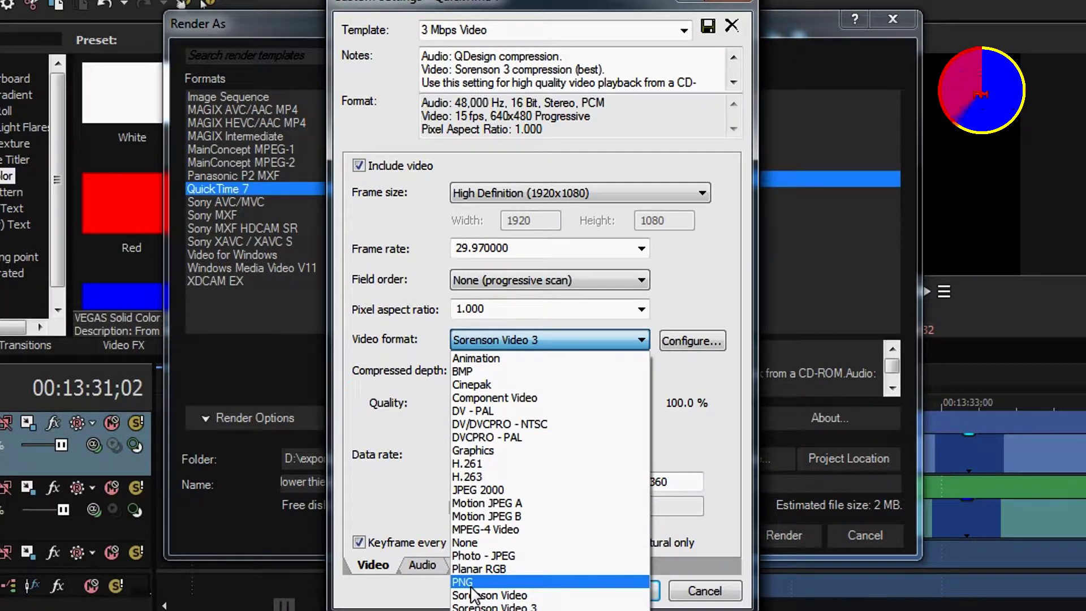
pyautogui.click(486, 358)
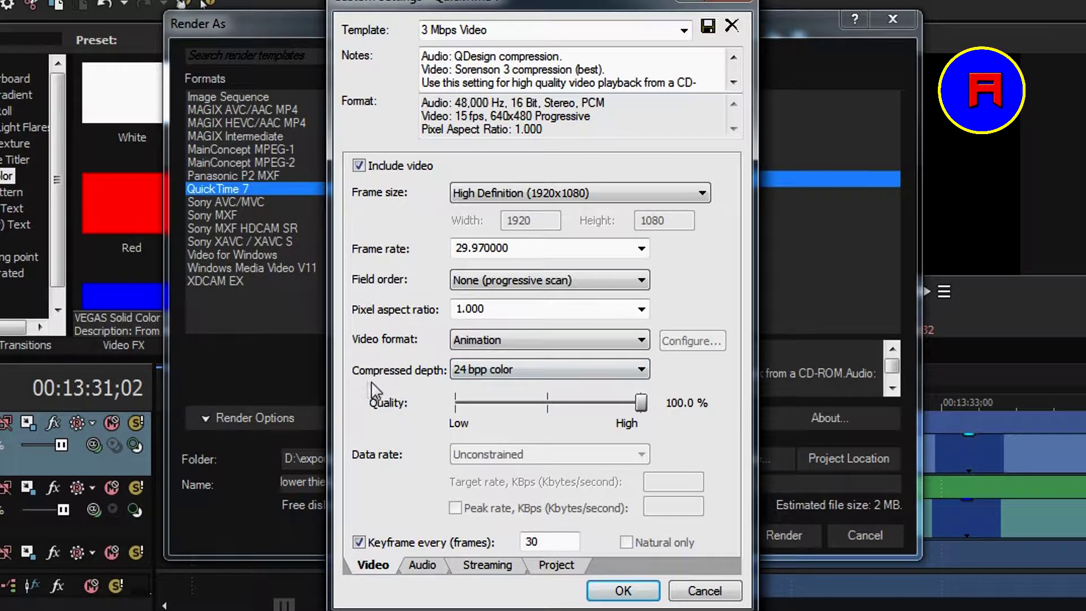
pyautogui.click(643, 369)
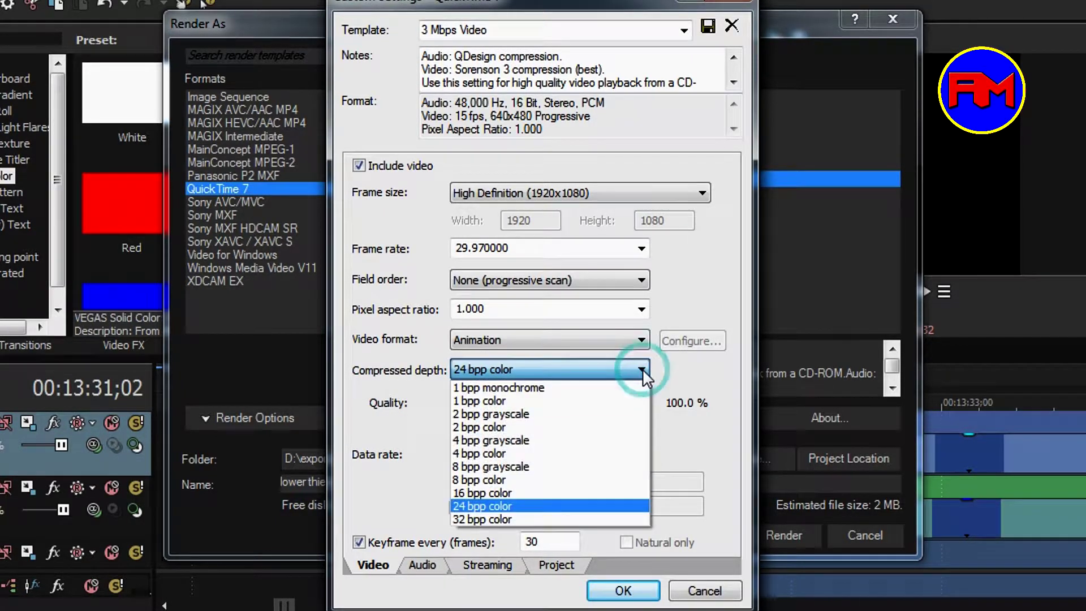
pyautogui.click(543, 518)
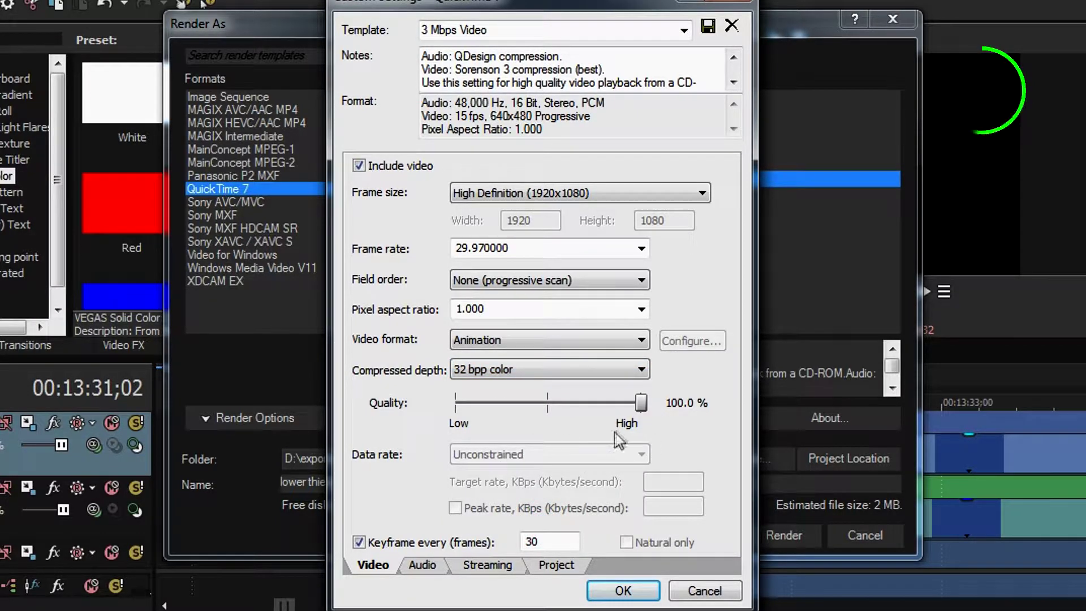
pyautogui.moveTo(641, 402); pyautogui.dragTo(664, 407)
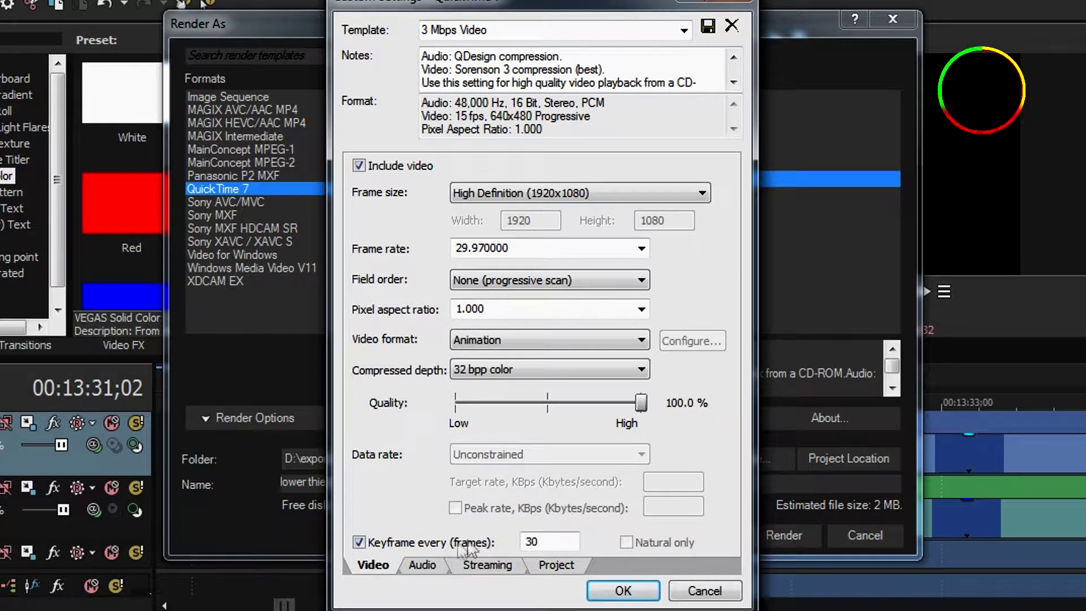
pyautogui.click(423, 566)
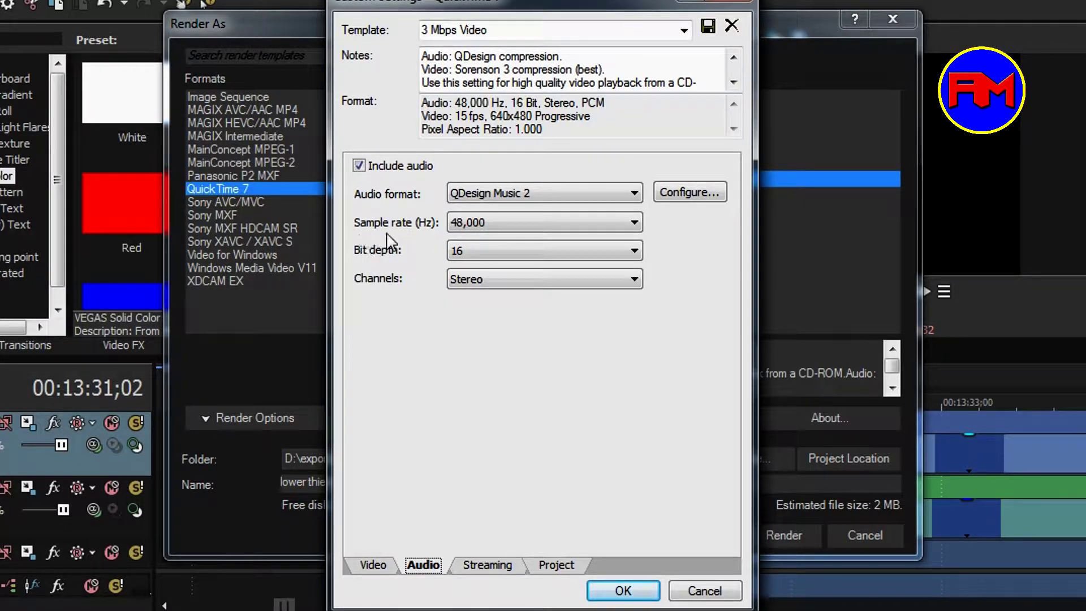
# - Keep audio at QDesign Music 2 with 16-bit depth, then show the Streaming settings
pyautogui.click(635, 222)
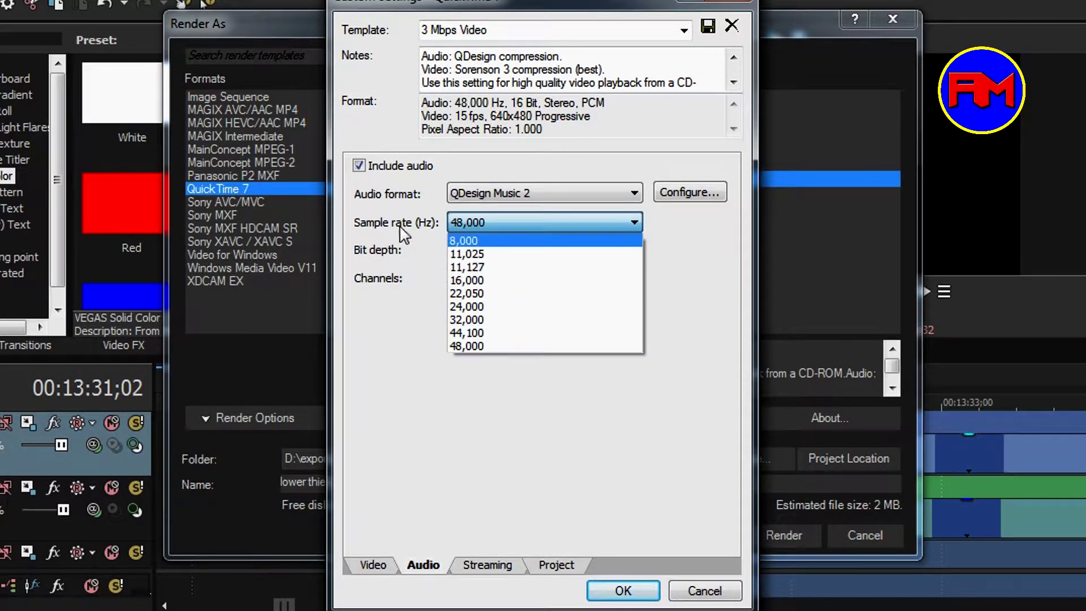
pyautogui.click(633, 193)
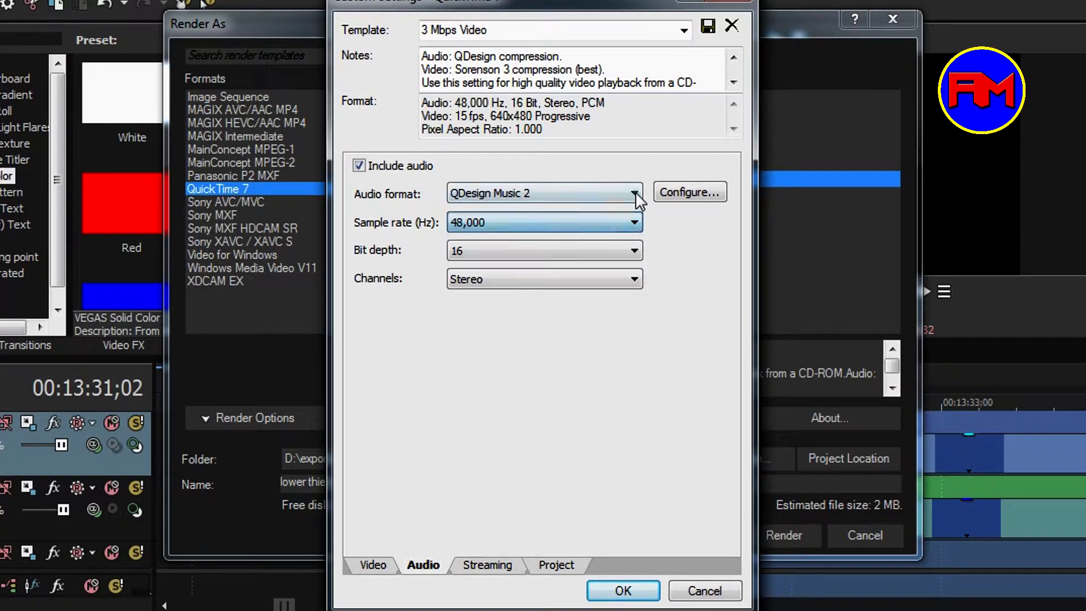
pyautogui.click(634, 192)
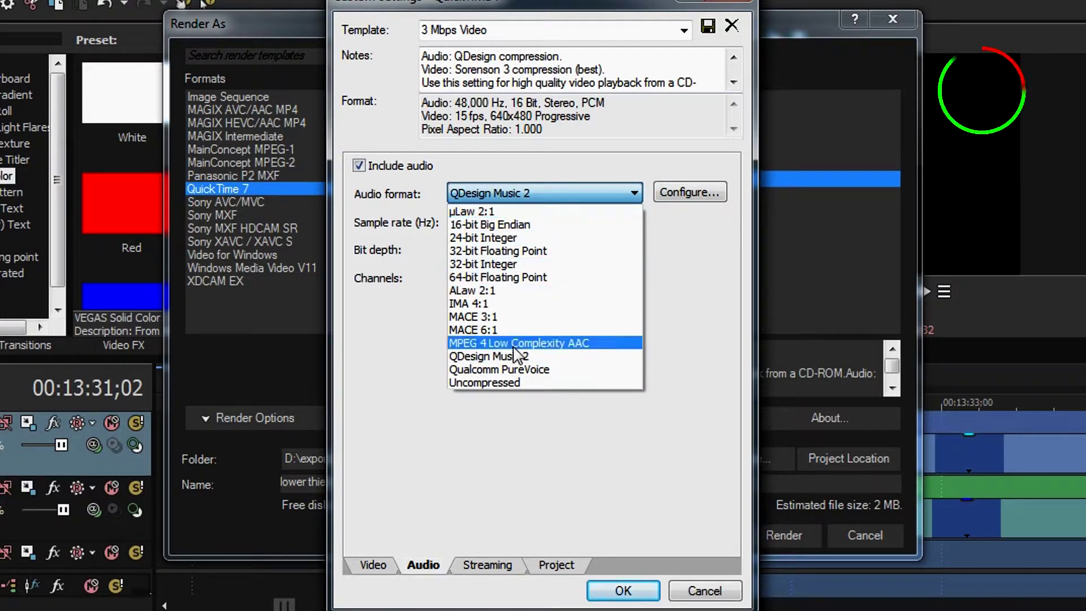
pyautogui.click(635, 193)
pyautogui.click(633, 254)
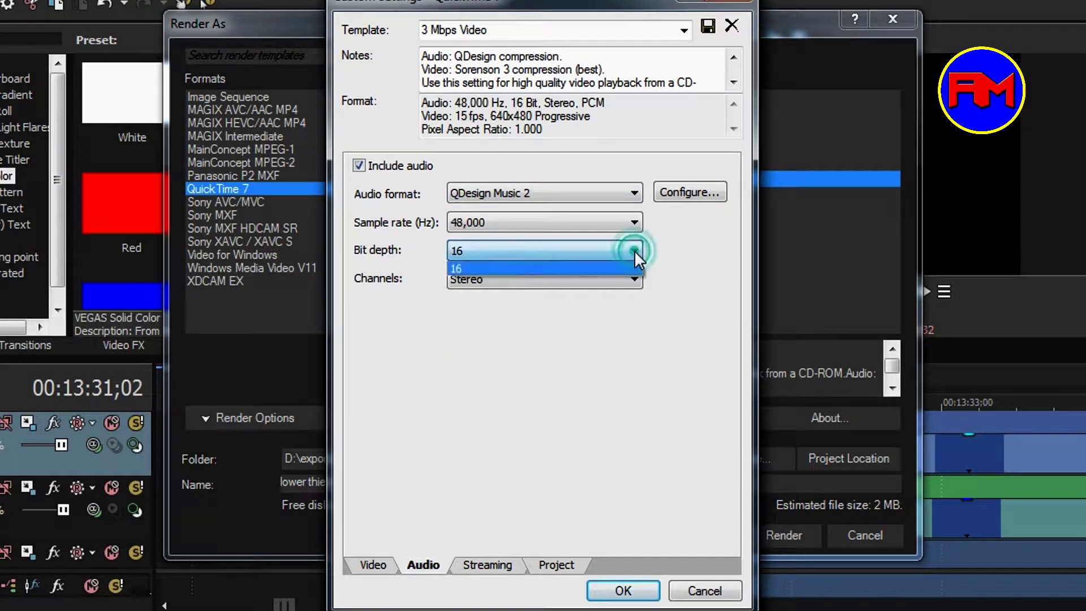
pyautogui.click(634, 352)
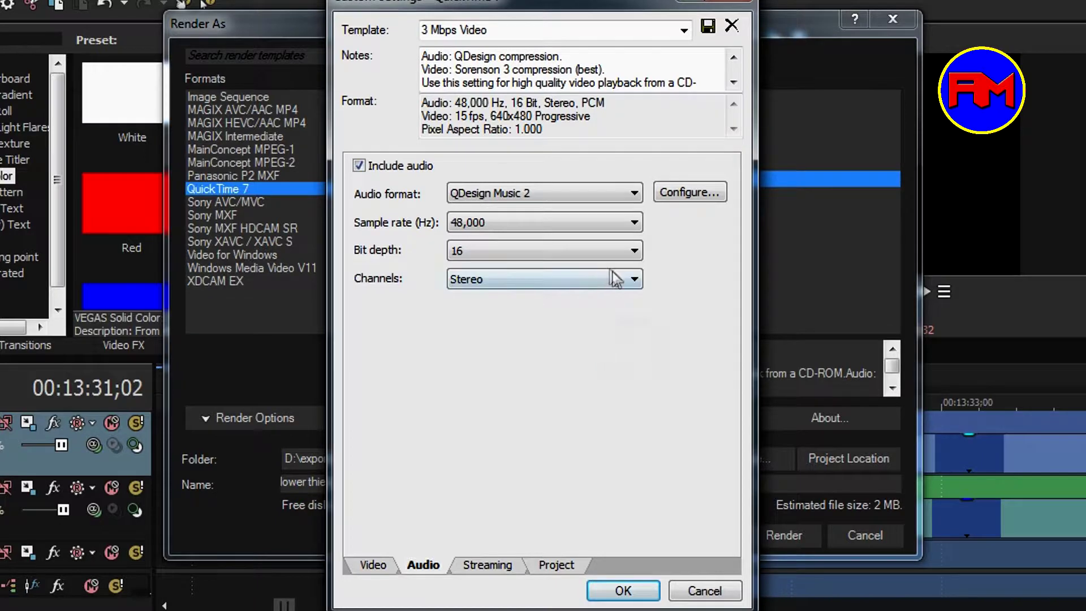
pyautogui.click(492, 566)
pyautogui.click(423, 564)
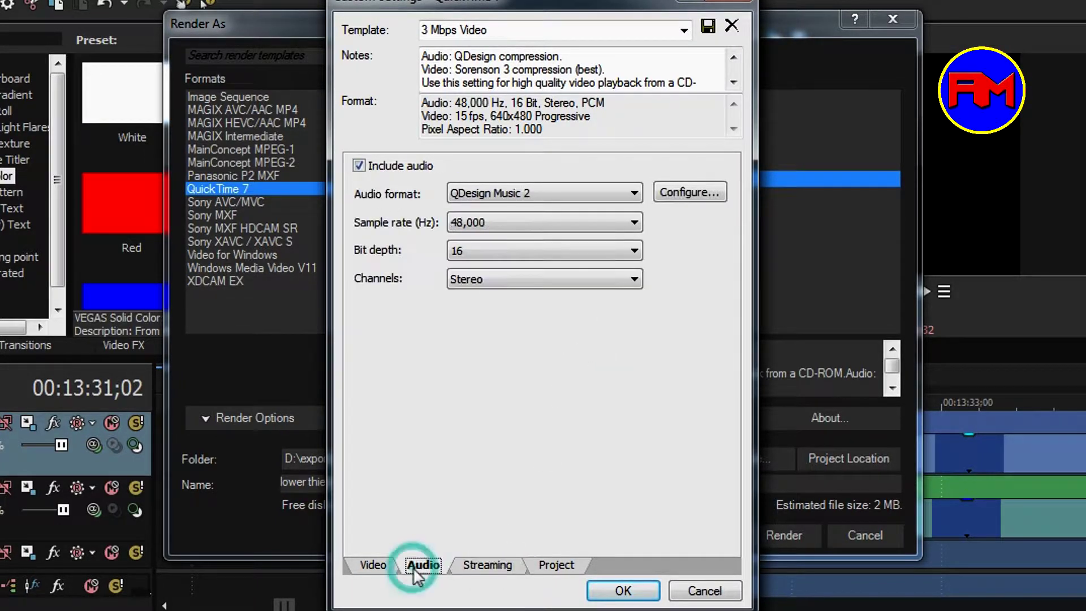
pyautogui.click(495, 566)
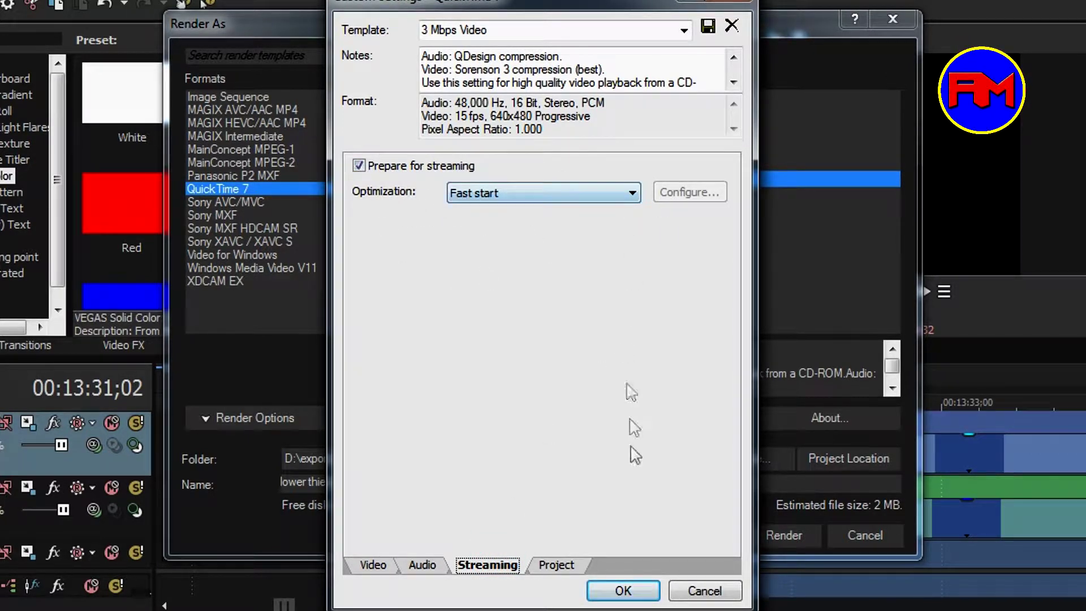
# - Set Video rendering quality to Best, keep the stereoscopic 3D mode, and return to Video settings
pyautogui.click(556, 565)
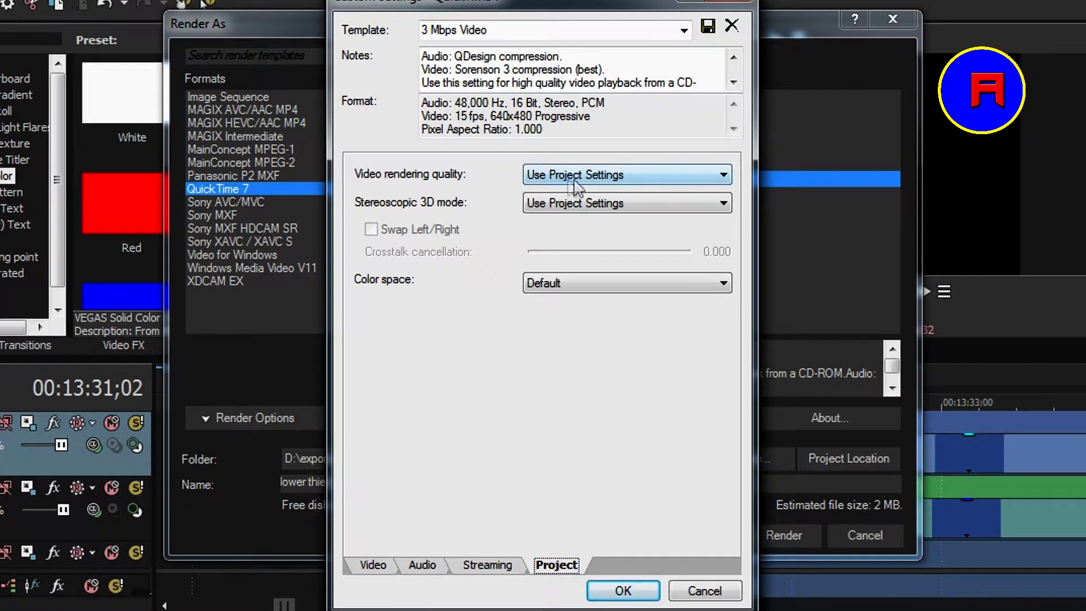
pyautogui.click(722, 176)
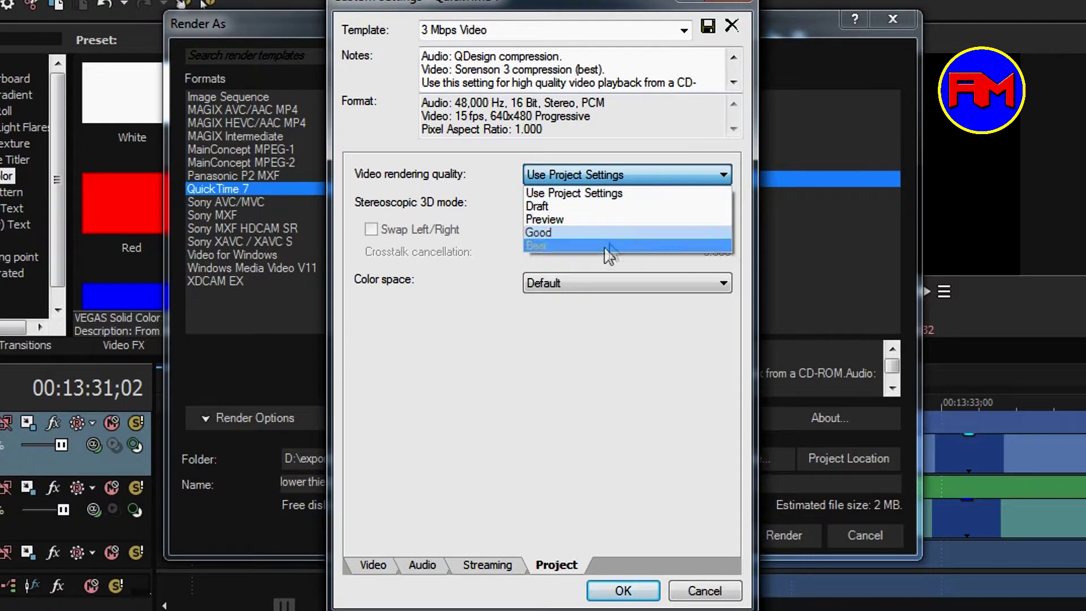
pyautogui.click(603, 250)
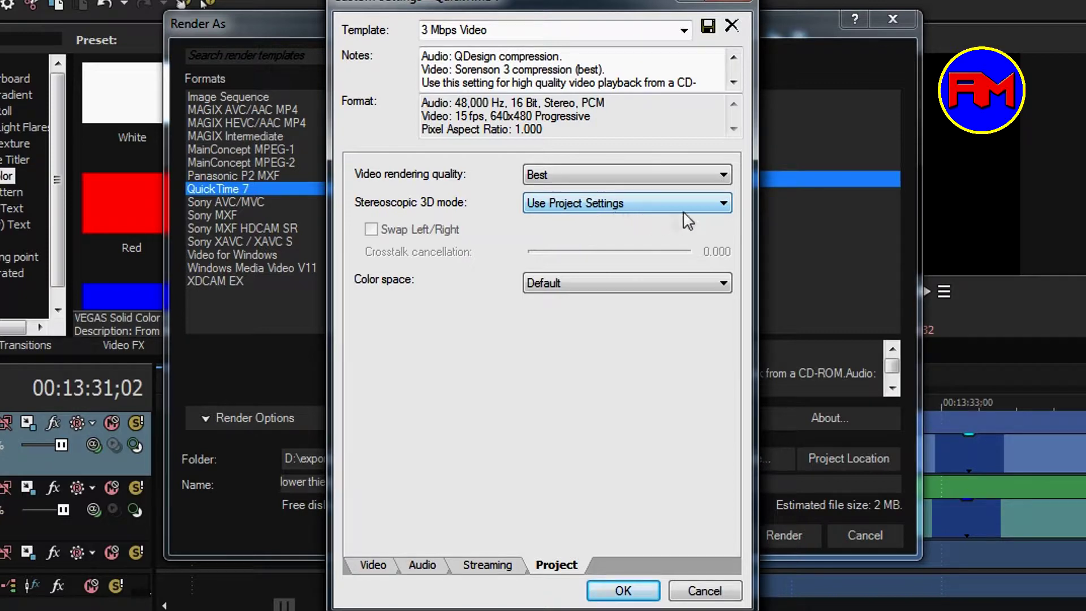
pyautogui.click(719, 204)
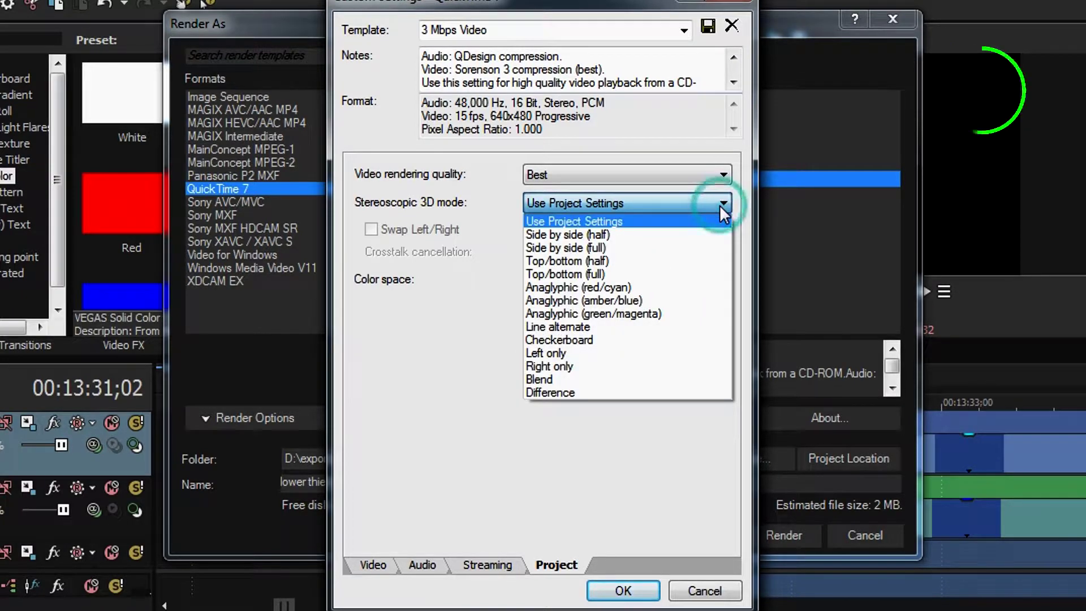
pyautogui.click(719, 205)
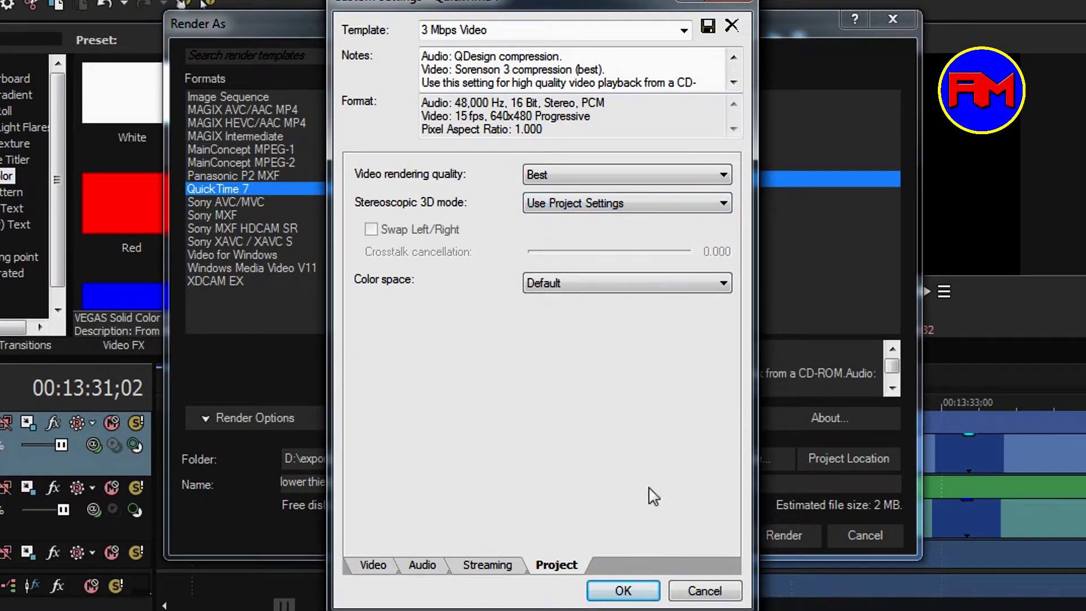
pyautogui.click(372, 565)
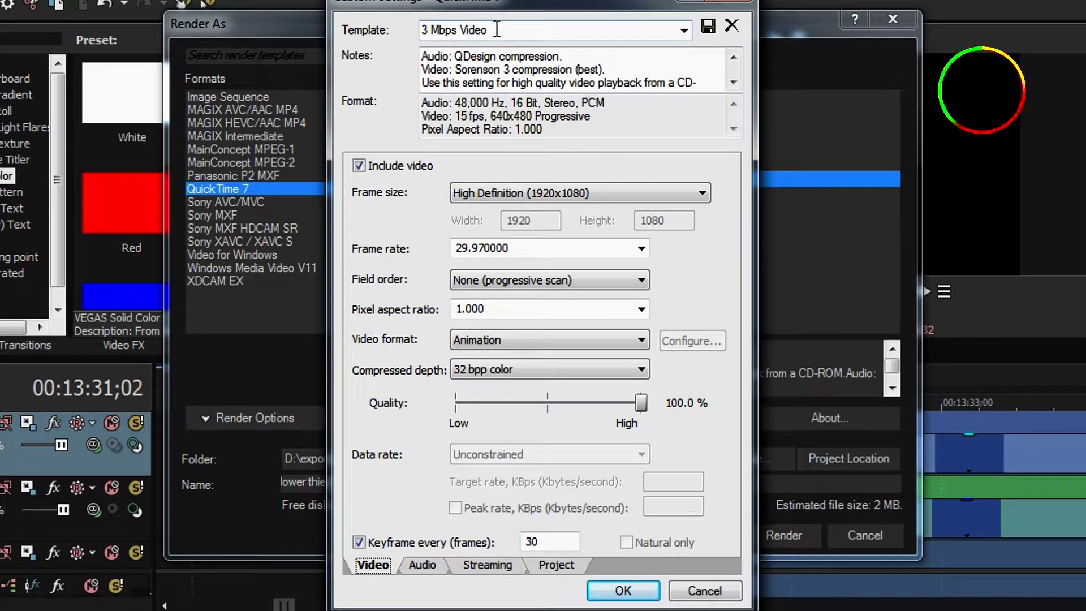
# - Save the settings as the template 'transparent video rendering' and accept them
pyautogui.moveTo(493, 30); pyautogui.dragTo(421, 31)
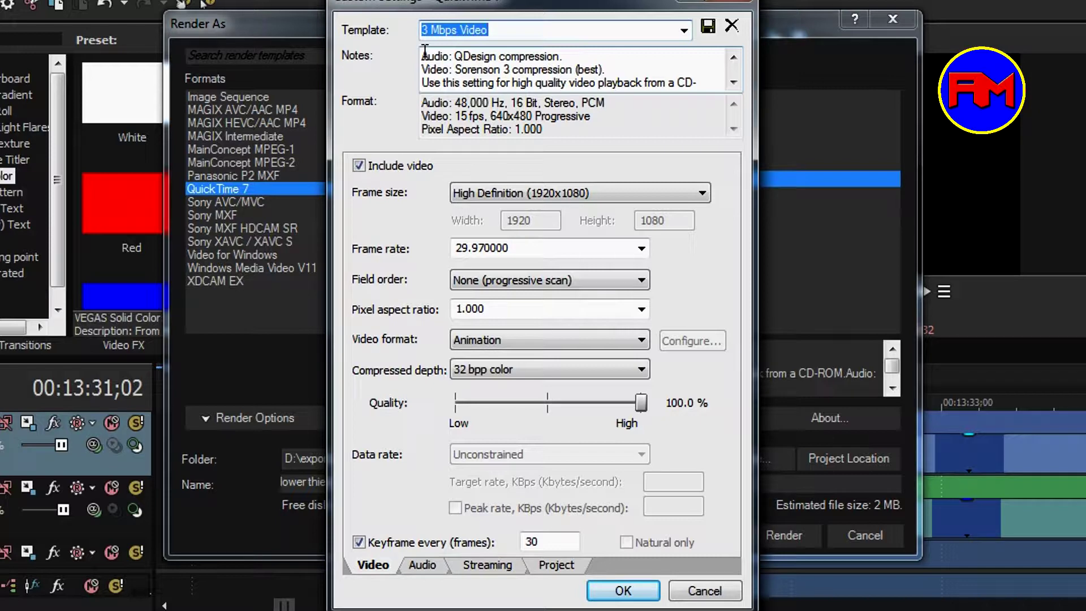
pyautogui.write('transparent video rendering')
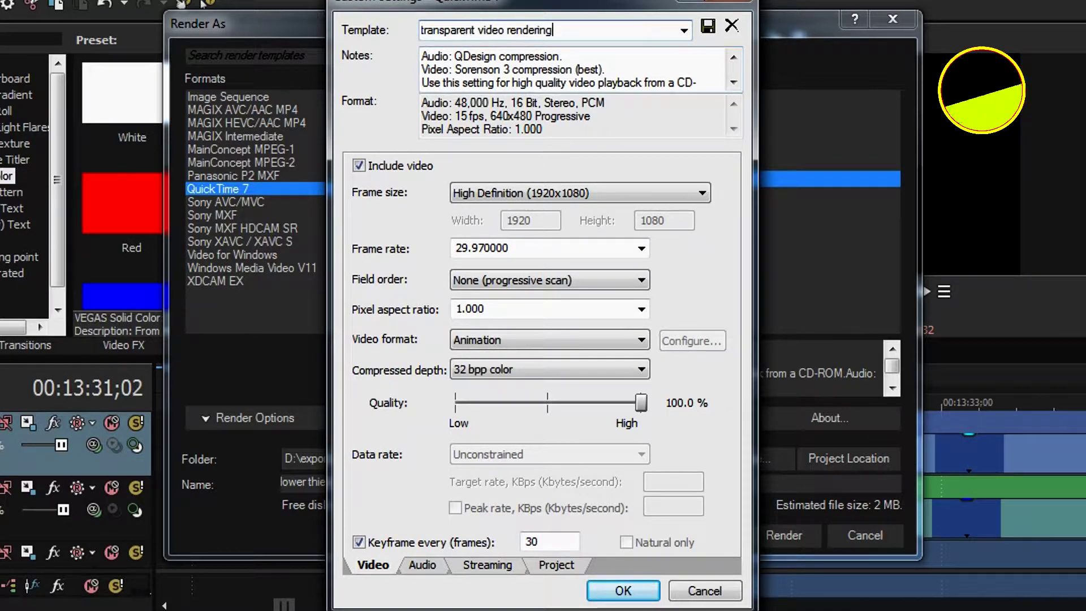
pyautogui.click(707, 28)
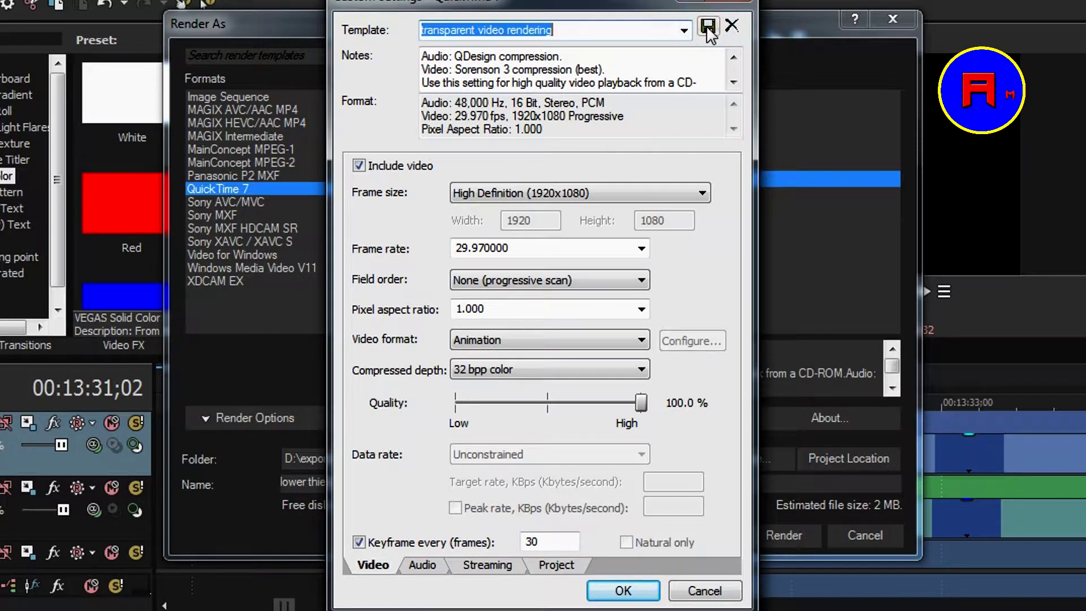
pyautogui.click(623, 590)
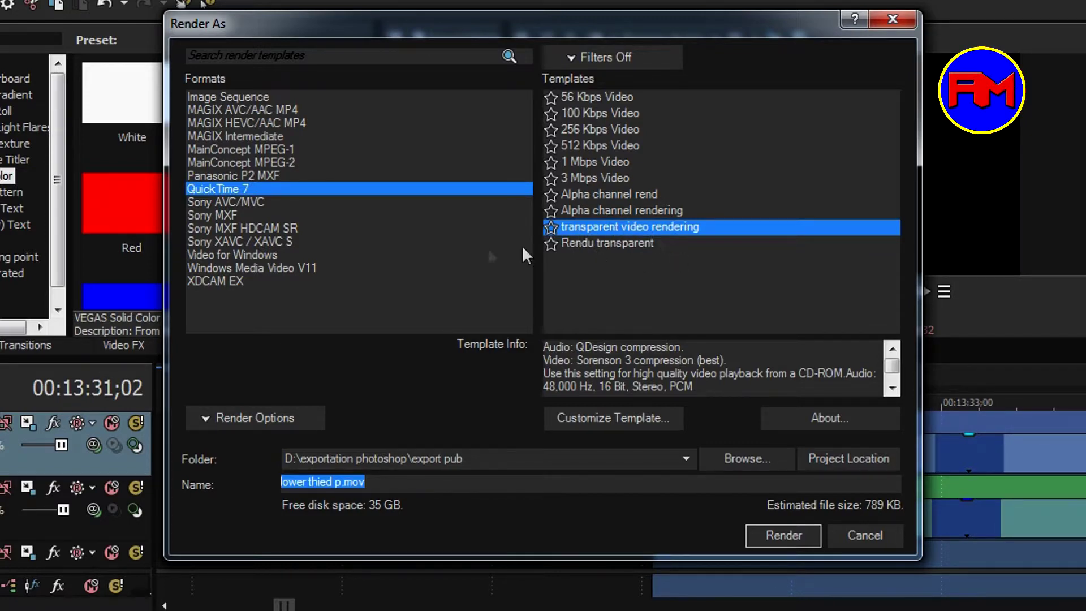
pyautogui.click(244, 203)
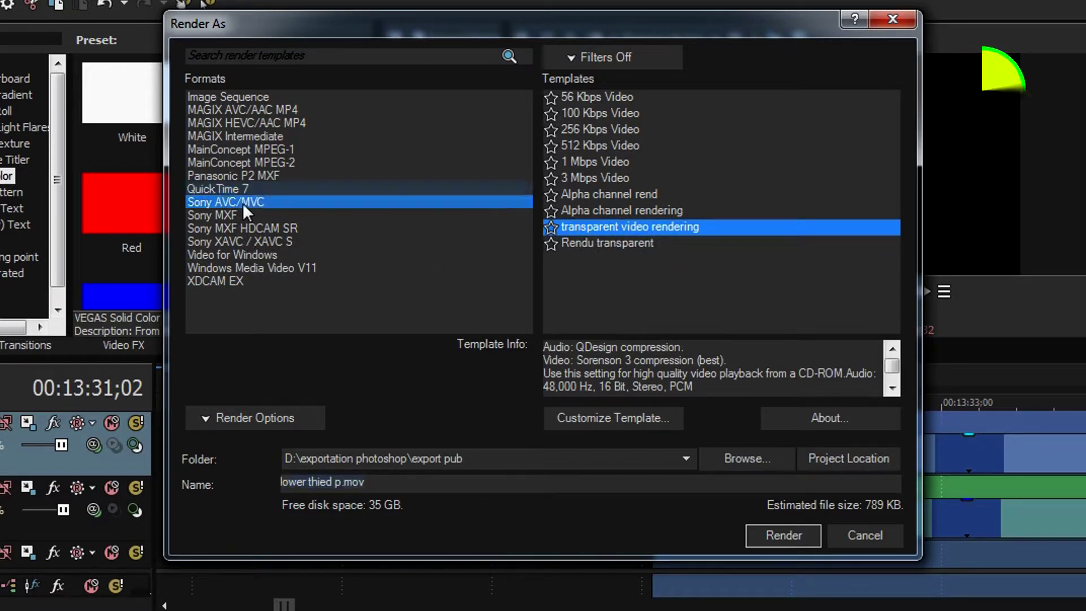
pyautogui.click(206, 189)
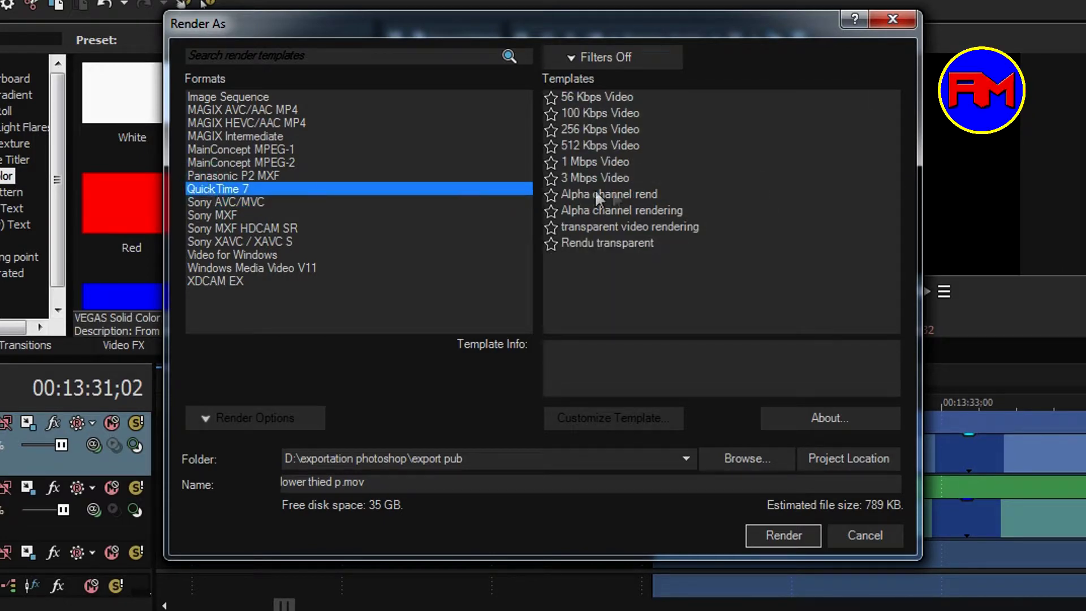
pyautogui.click(601, 229)
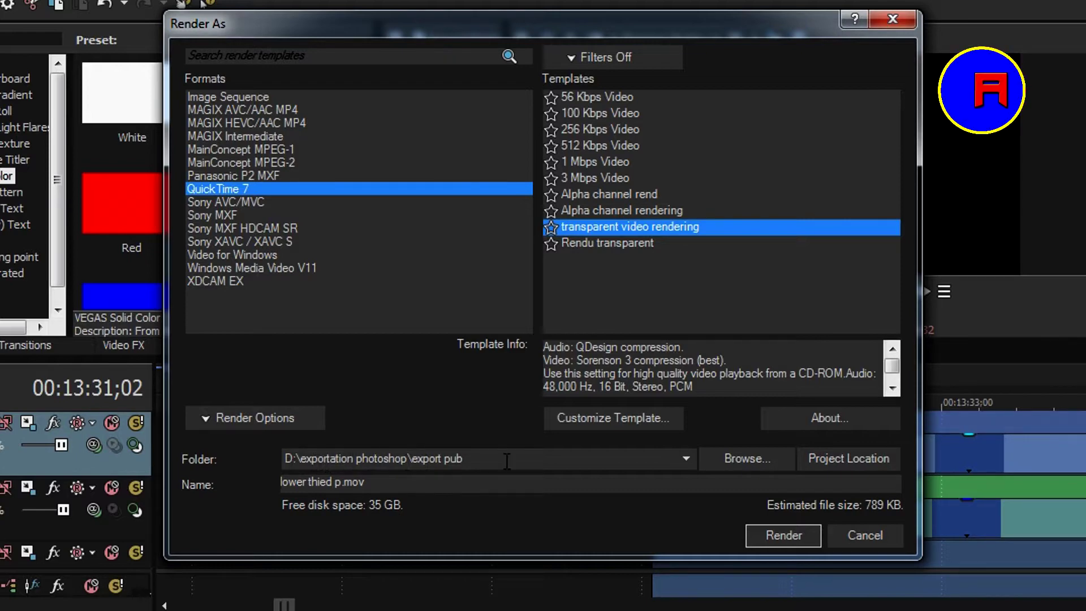
pyautogui.click(792, 532)
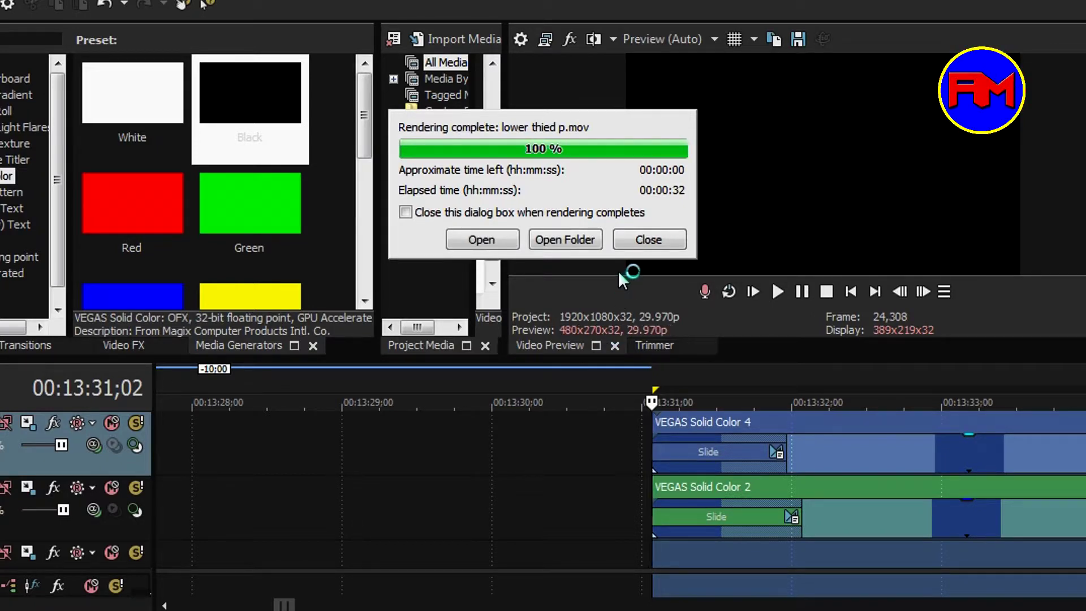
# - Open the render folder and drag lower thied p.mov onto the timeline
pyautogui.click(565, 239)
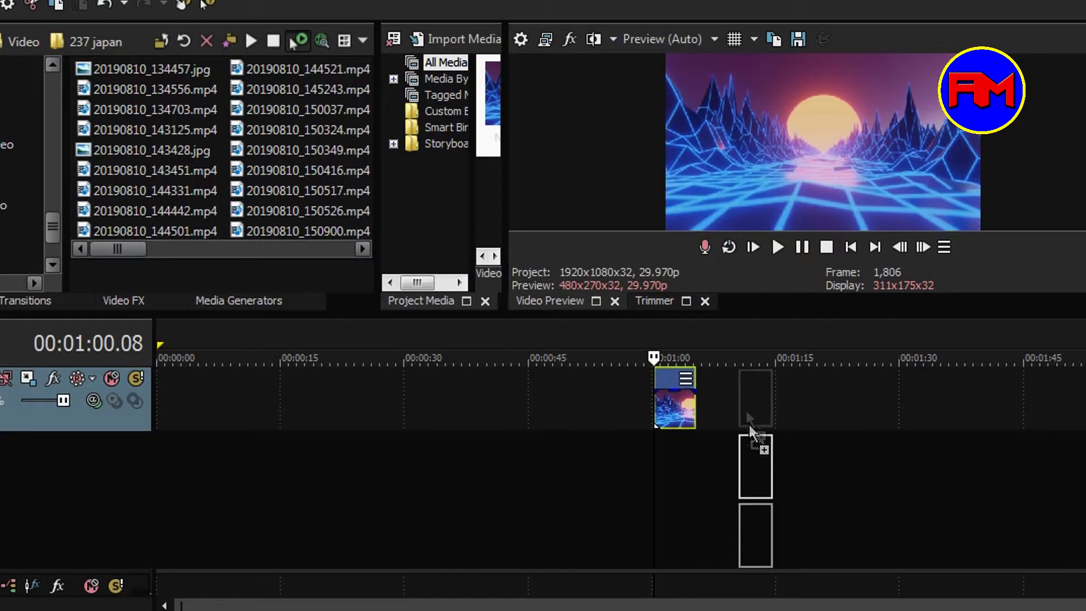
pyautogui.moveTo(757, 447); pyautogui.dragTo(733, 401)
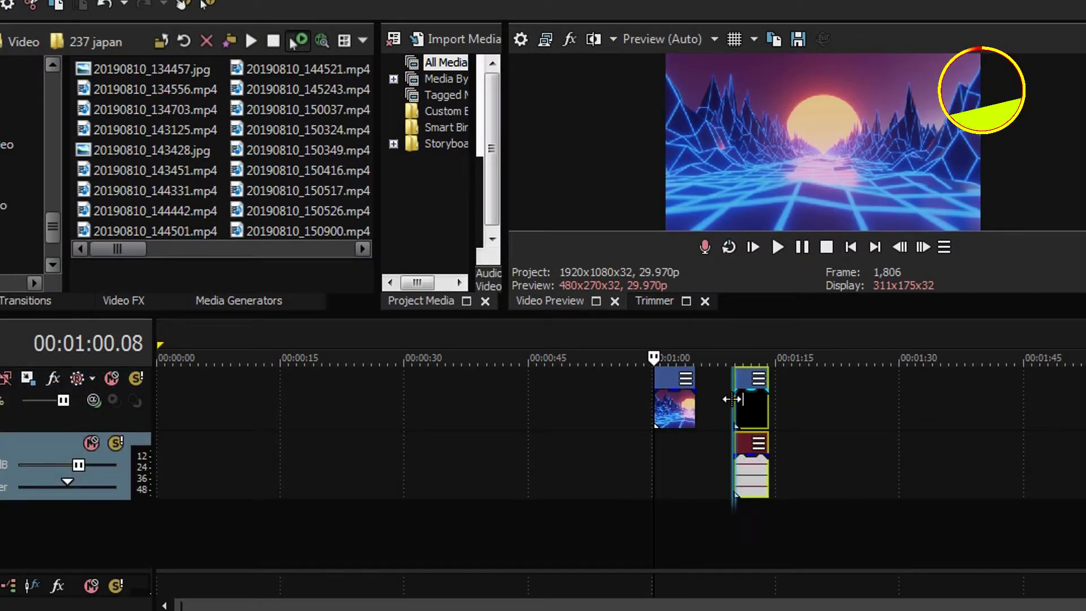
# - Move the Neon clip to the bottom track and line the lower-third clip up with its start
pyautogui.click(738, 396)
pyautogui.scroll(5, 836, 497)
pyautogui.click(683, 480)
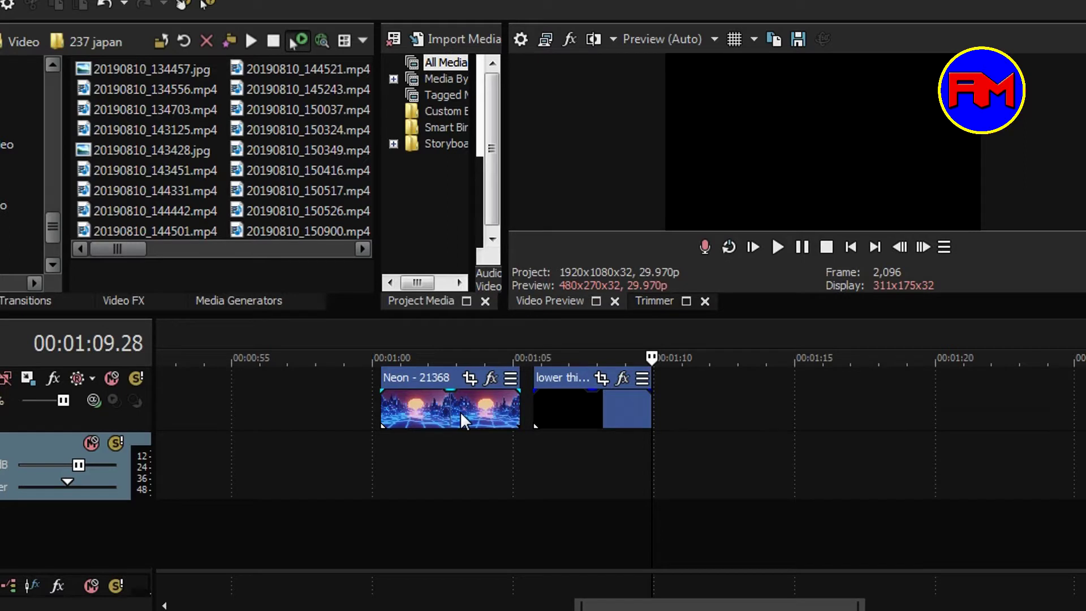
pyautogui.moveTo(461, 414); pyautogui.dragTo(528, 512)
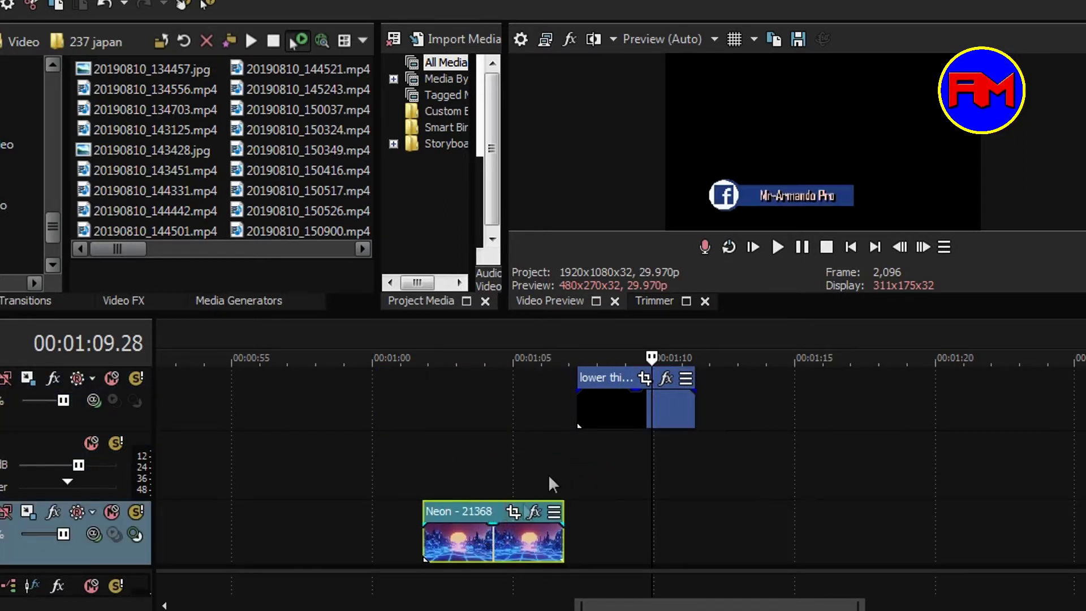
pyautogui.moveTo(608, 402); pyautogui.dragTo(460, 399)
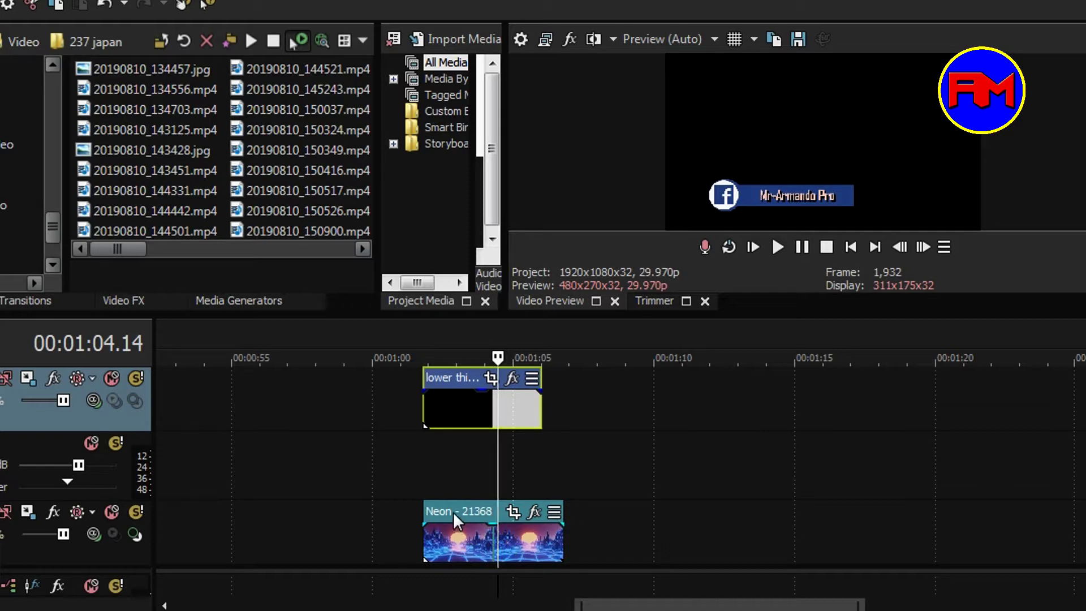
pyautogui.moveTo(453, 512); pyautogui.dragTo(460, 511)
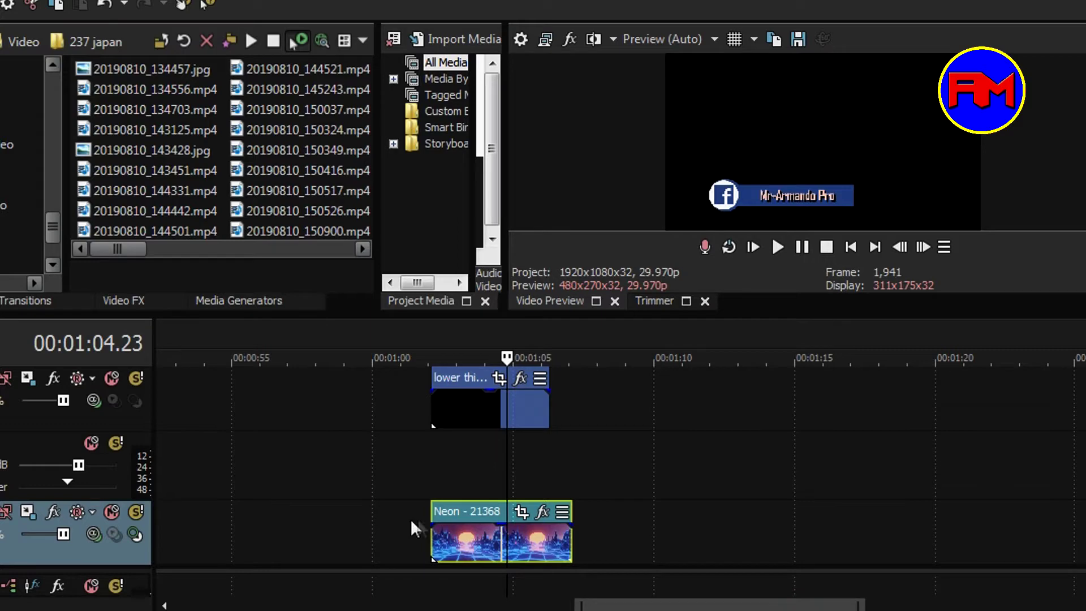
# - Preview the overlay and shift the lower-third clip 4.06 seconds earlier
pyautogui.click(430, 513)
pyautogui.press('space')
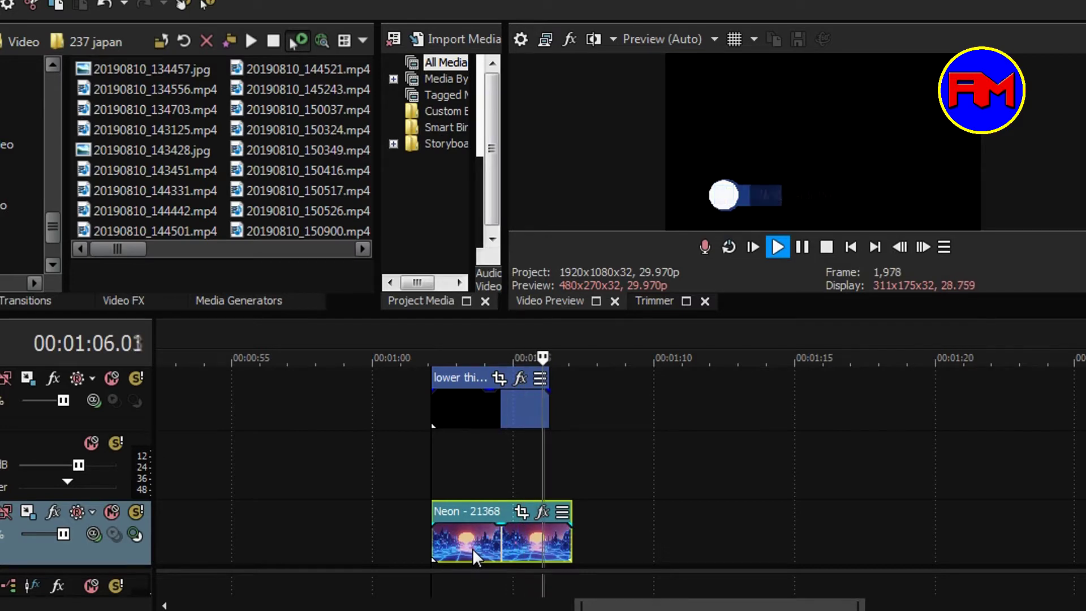
pyautogui.press('space')
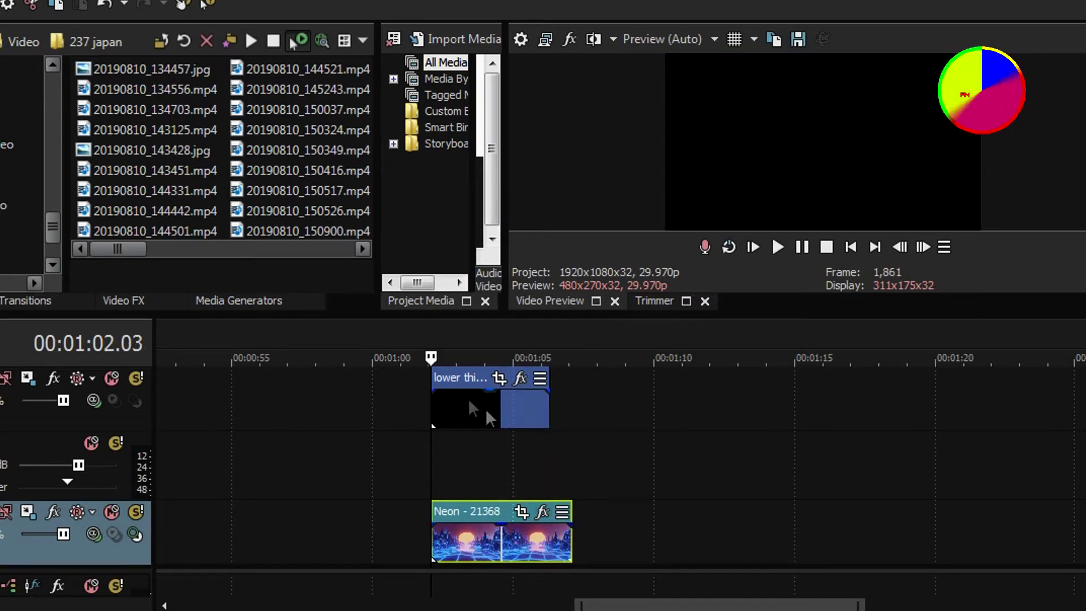
pyautogui.moveTo(469, 398); pyautogui.dragTo(436, 453)
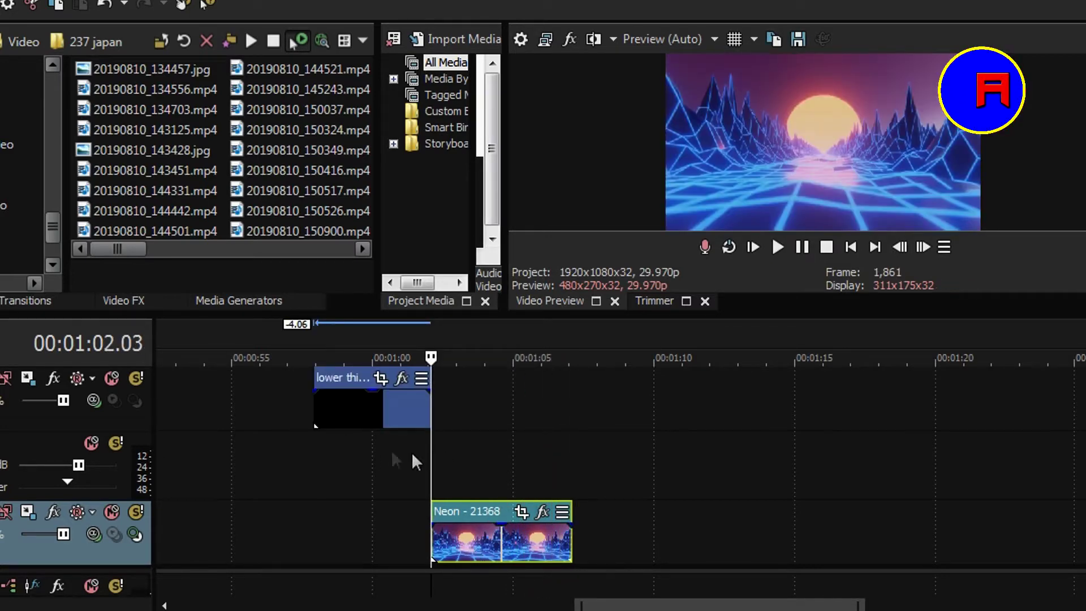
pyautogui.press('space')
pyautogui.click(323, 424)
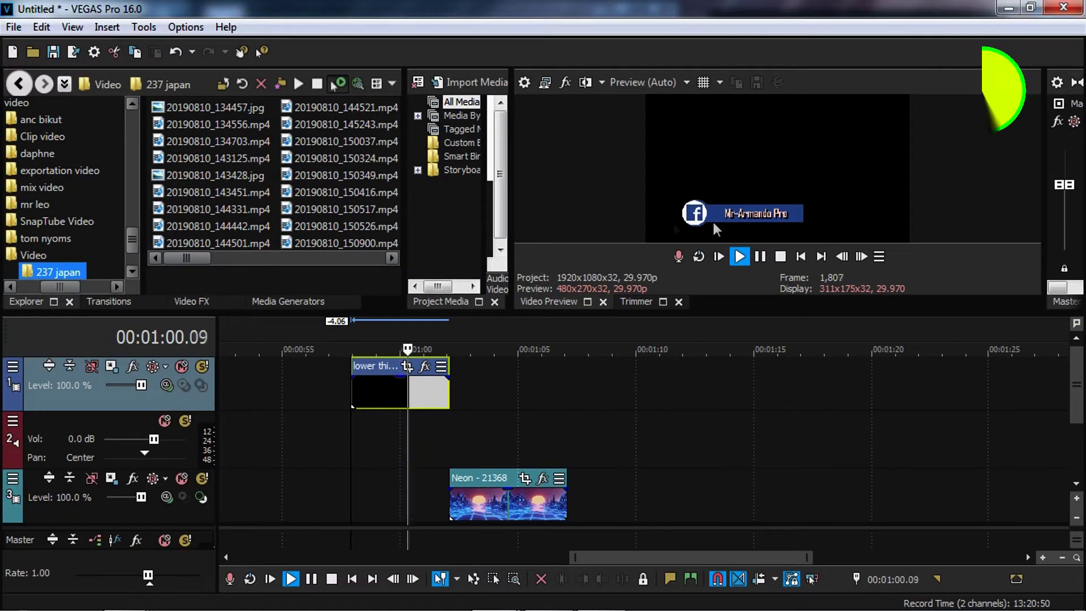
pyautogui.rightClick(484, 391)
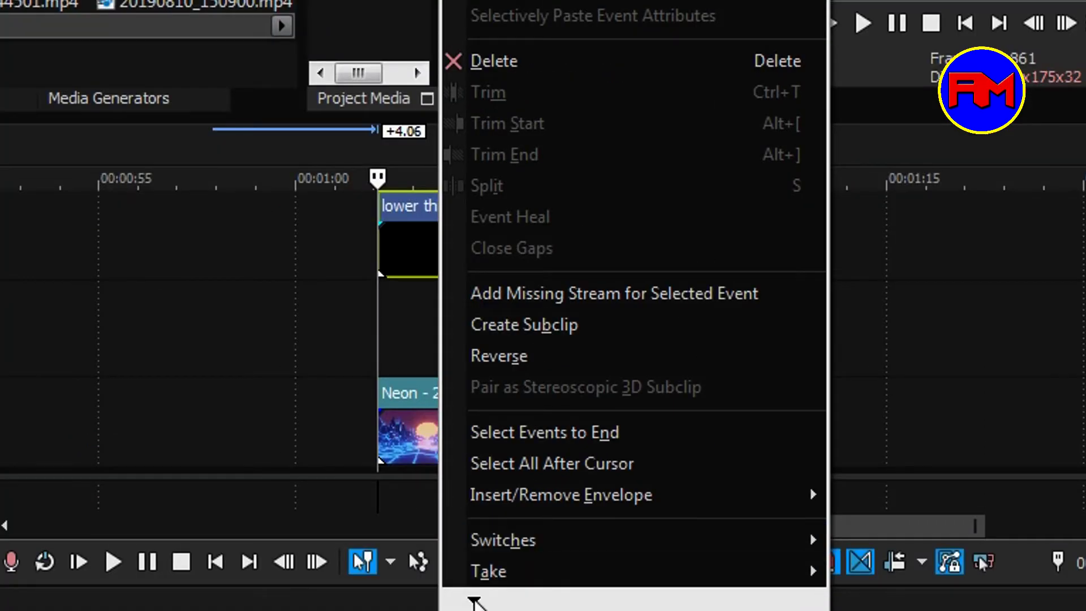
# - In the lower-third event's media properties, set Alpha channel to Straight (unmatted)
pyautogui.click(474, 599)
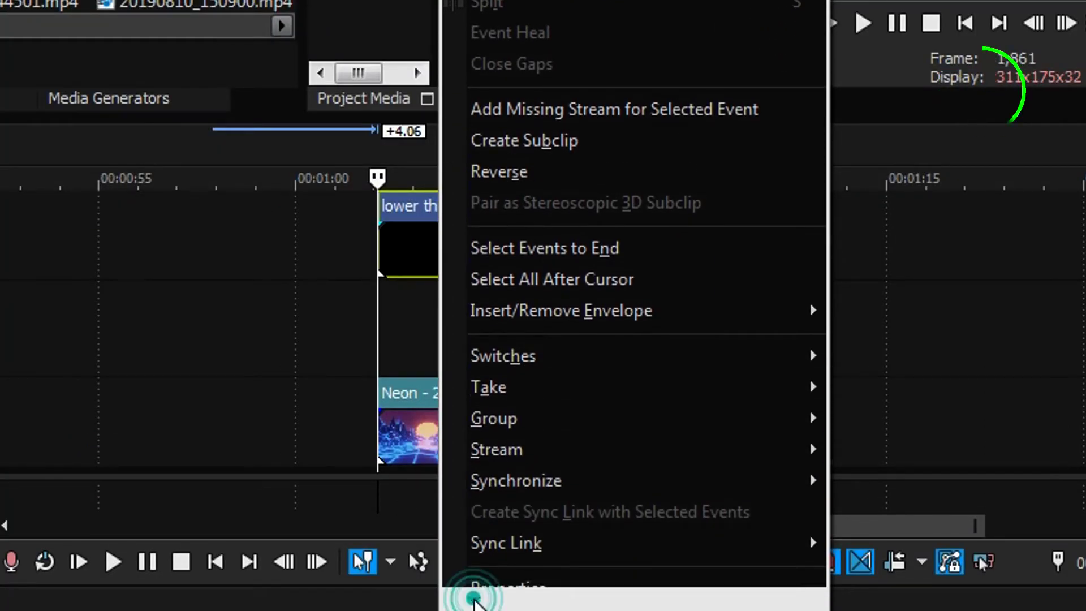
pyautogui.click(539, 558)
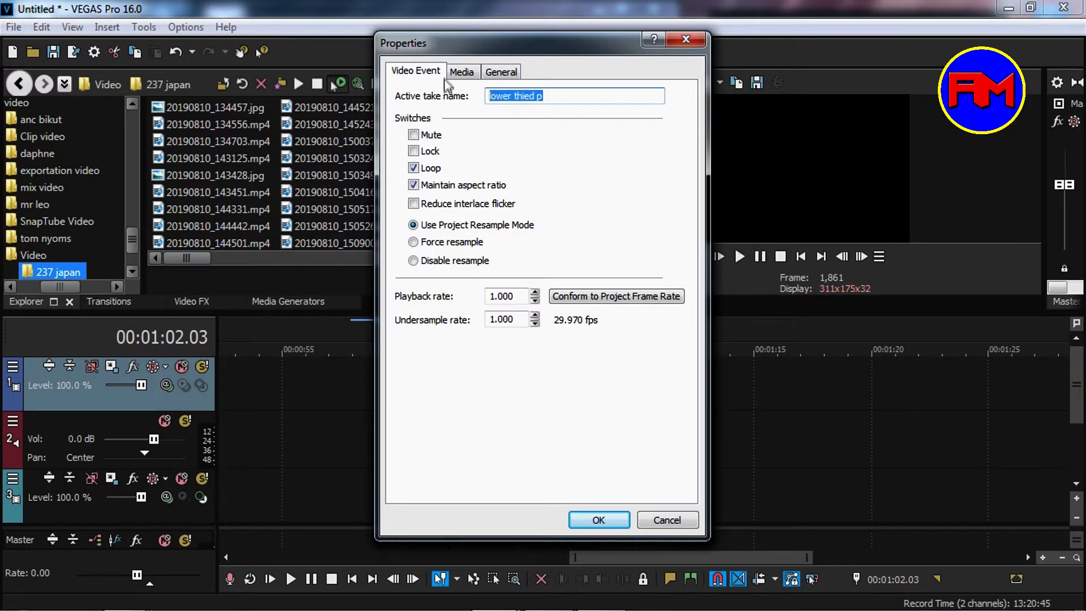
pyautogui.click(460, 73)
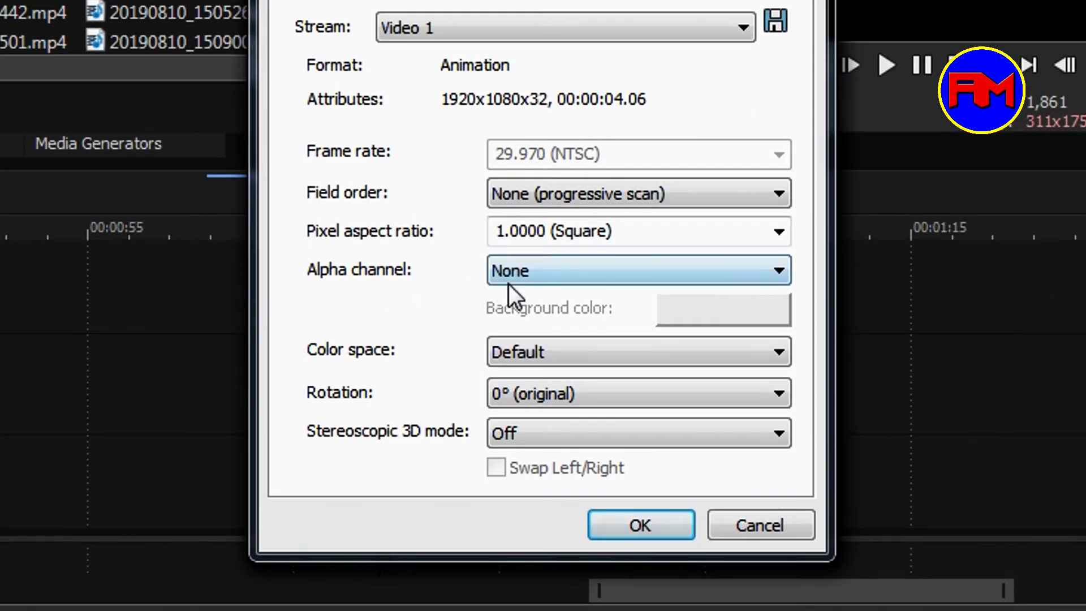
pyautogui.click(779, 271)
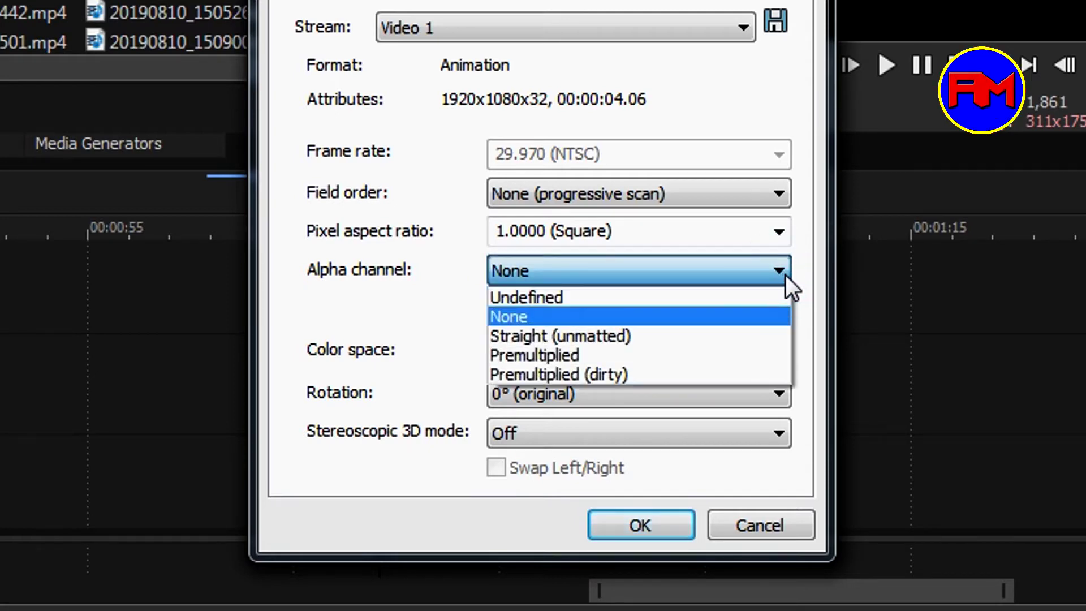
pyautogui.click(702, 336)
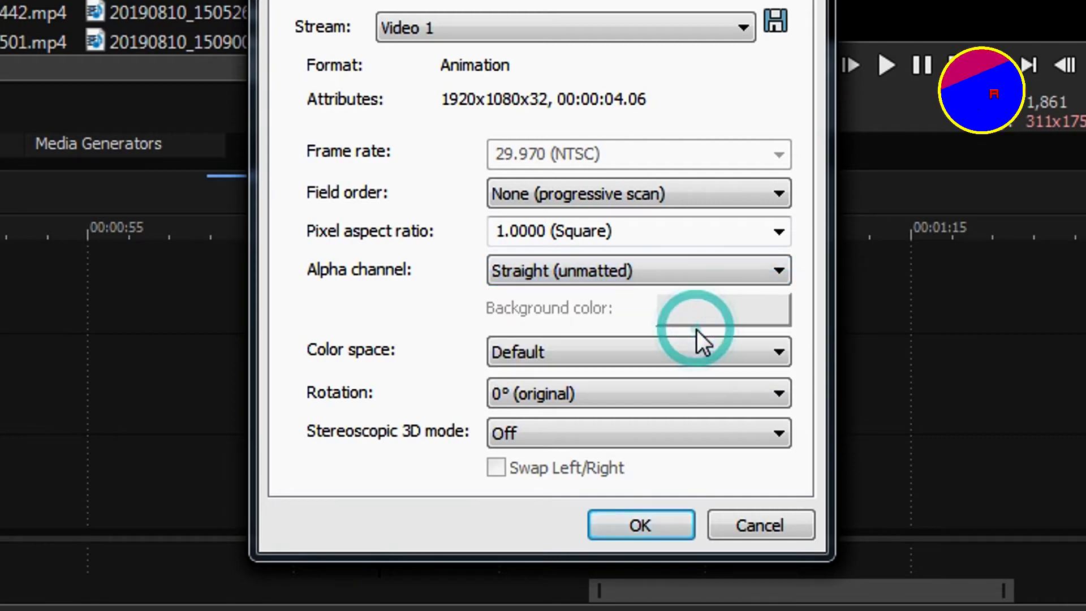
pyautogui.click(620, 526)
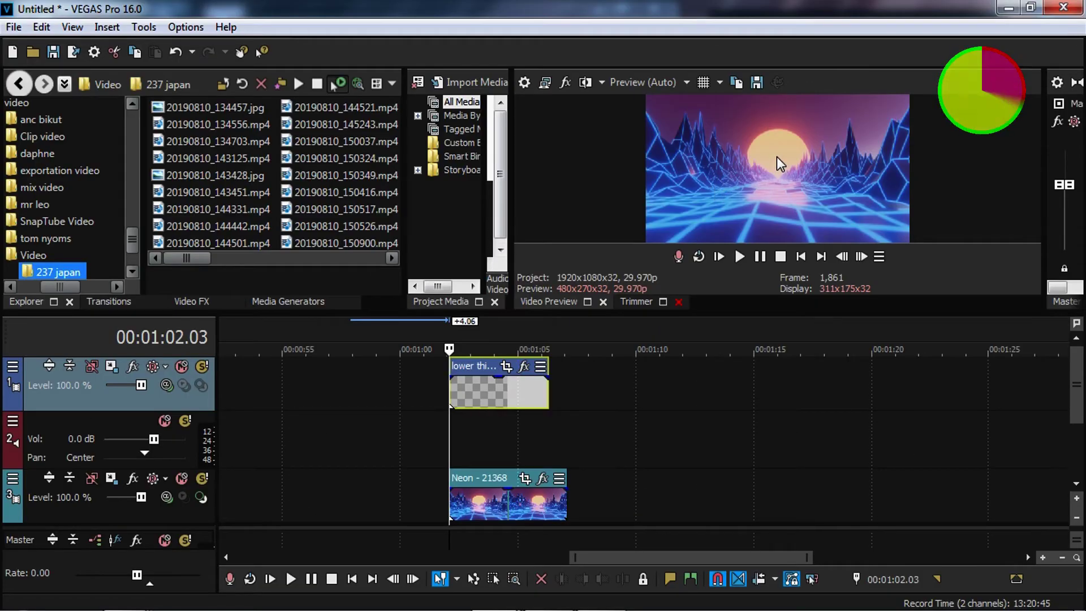
pyautogui.press('space')
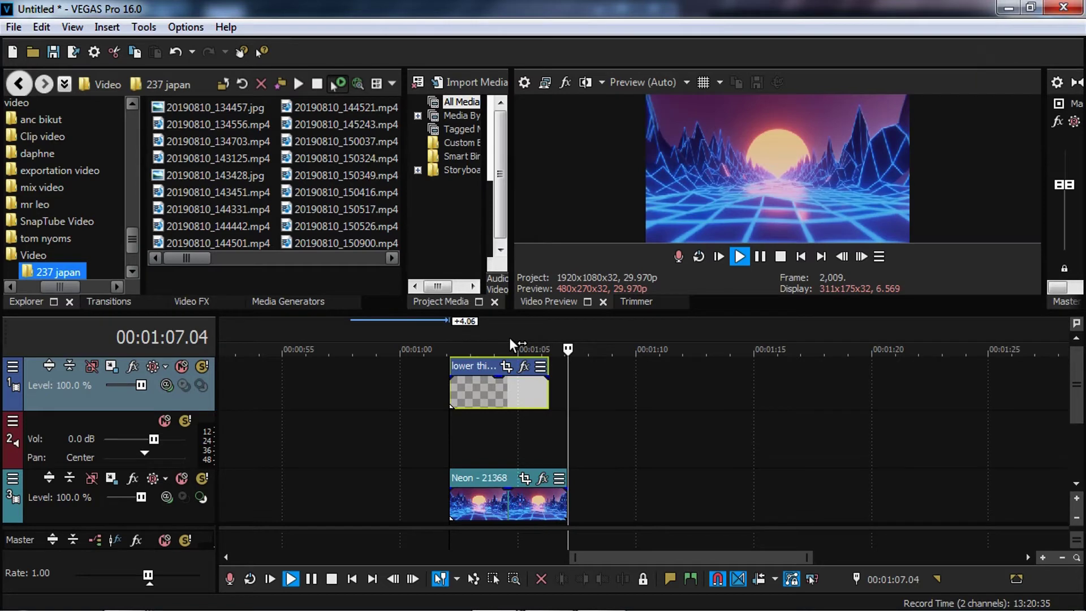
pyautogui.press('space')
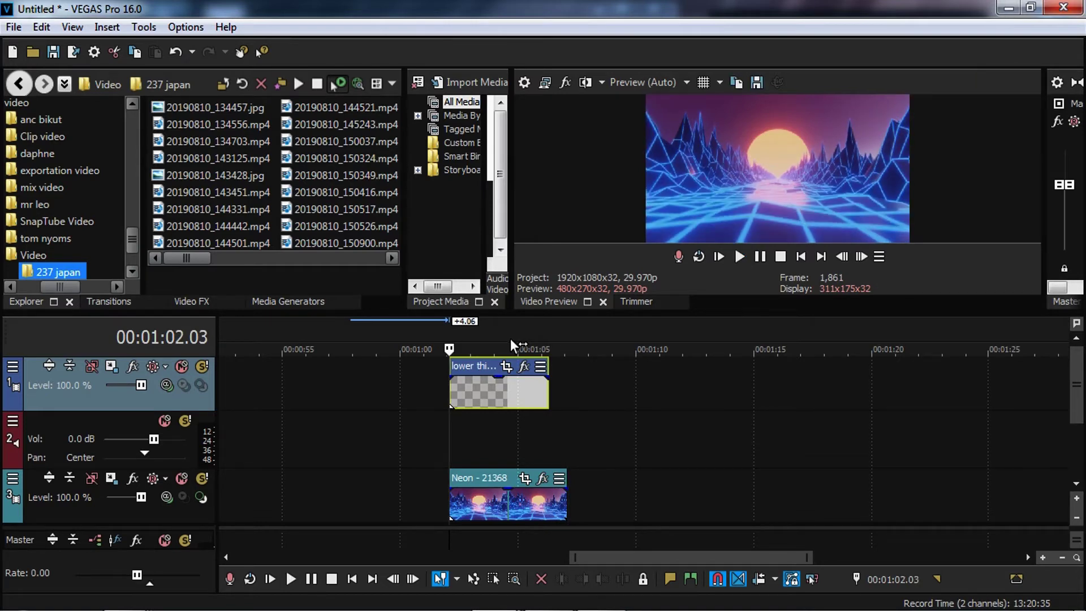